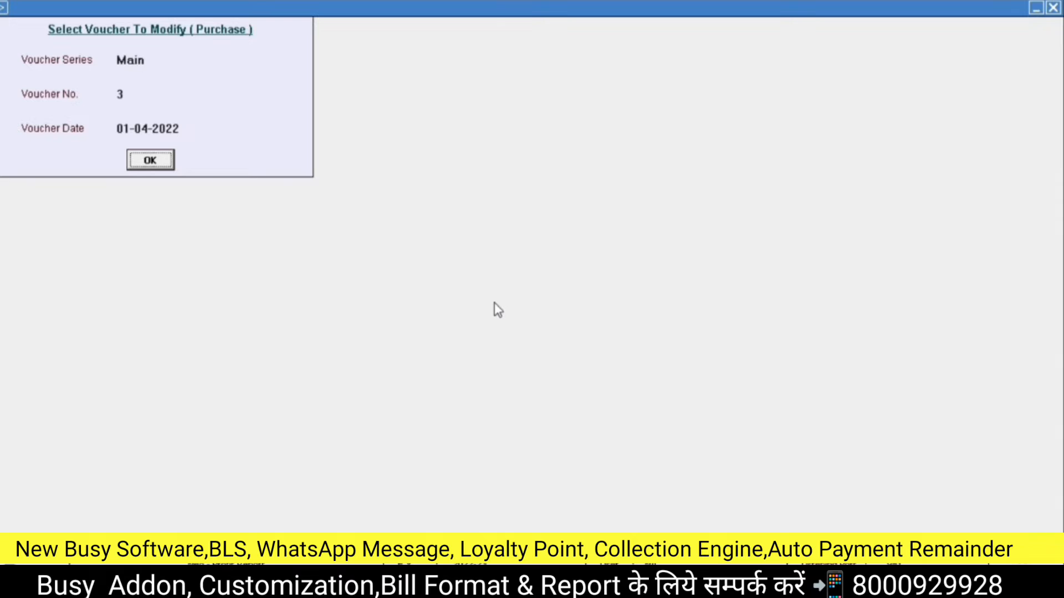
- Delete purchase voucher 3 dated 01-04-2022 and leave purchase voucher modification
key(Return)
key(F8)
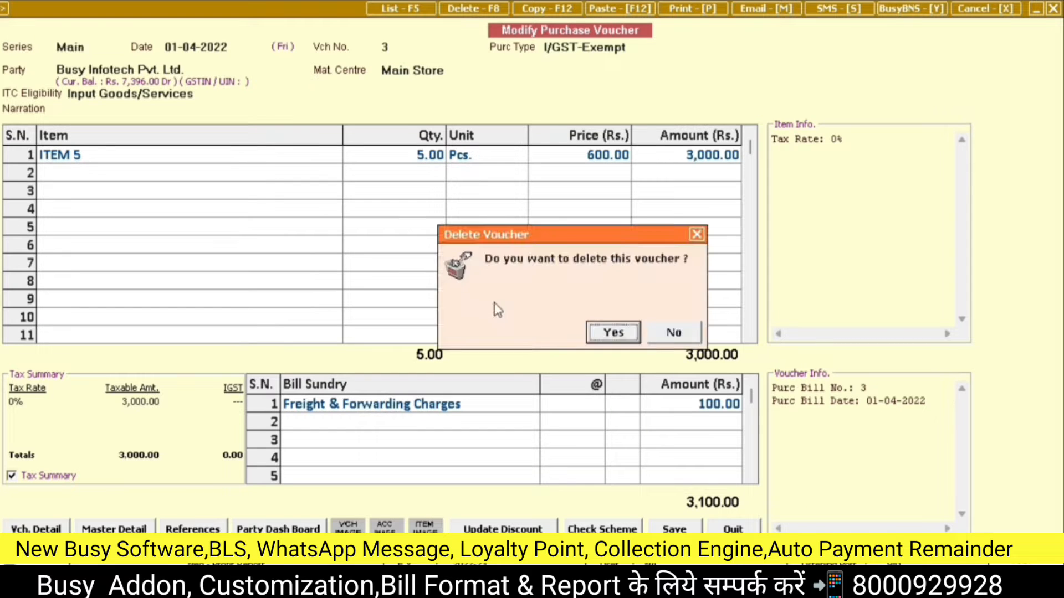
key(Return)
key(Return)
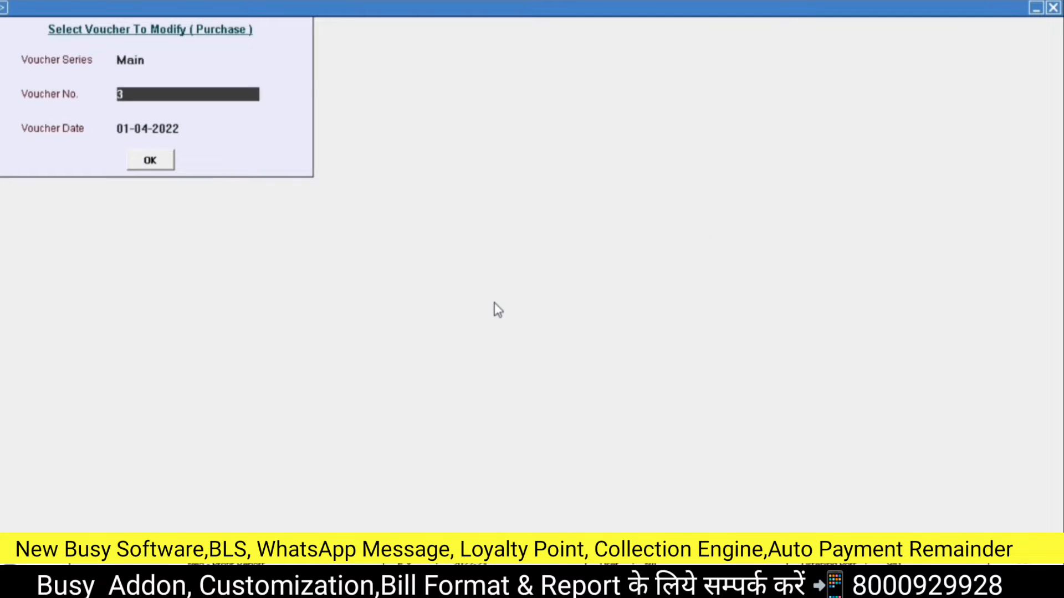
key(Return)
key(Escape)
key(Escape)
key(Escape)
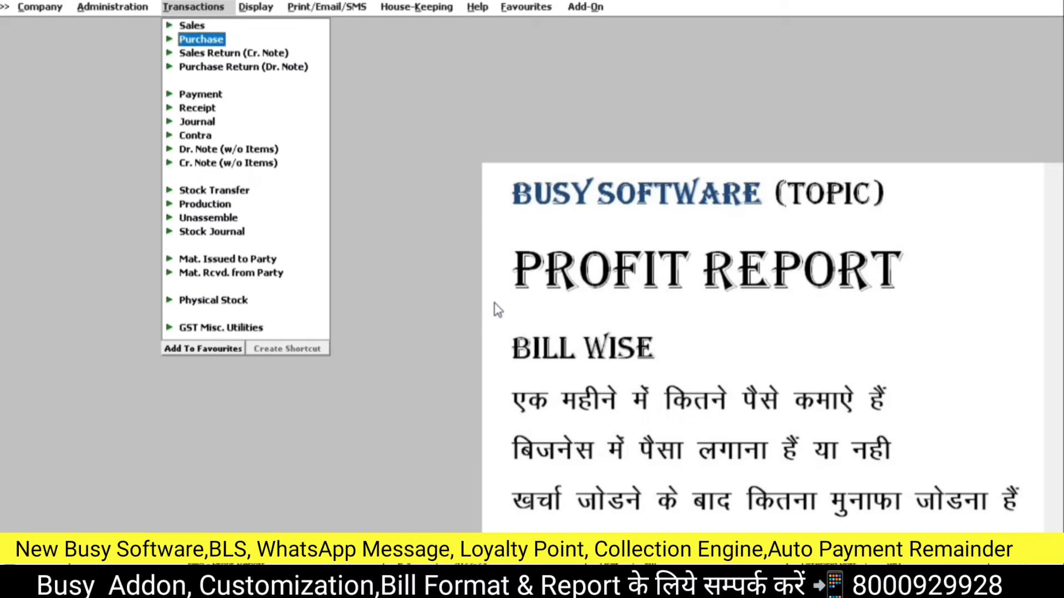
- Start a new purchase voucher dated 20-10-2022 with voucher number 123
key(Return)
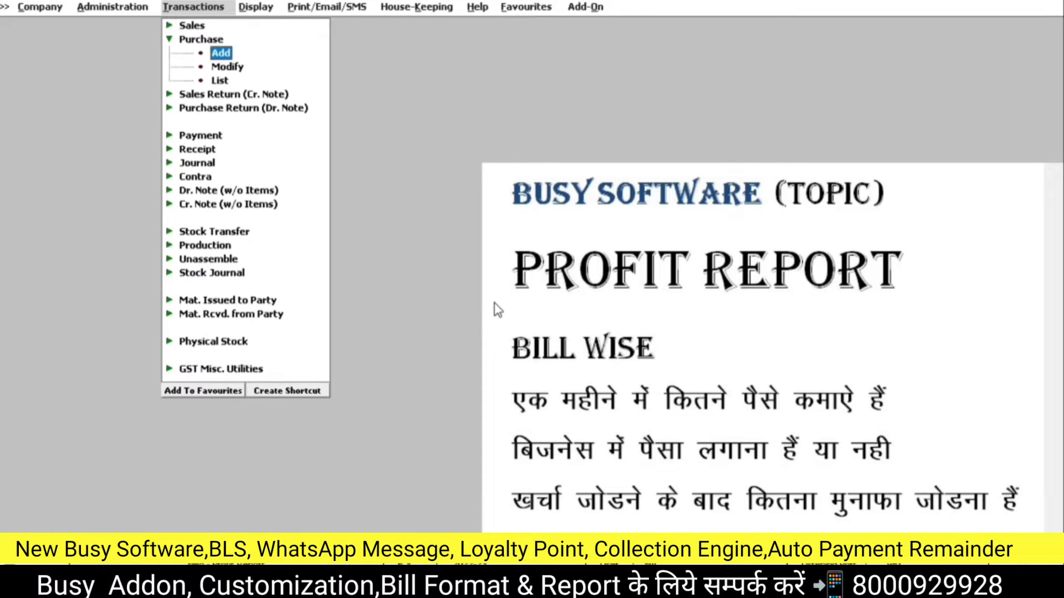
key(Return)
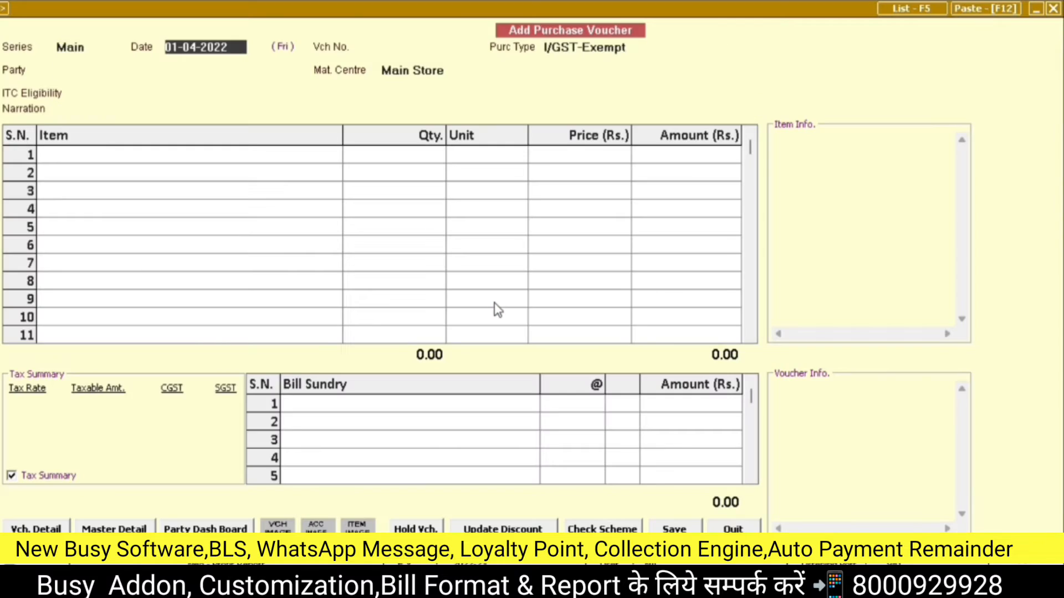
text(20-10)
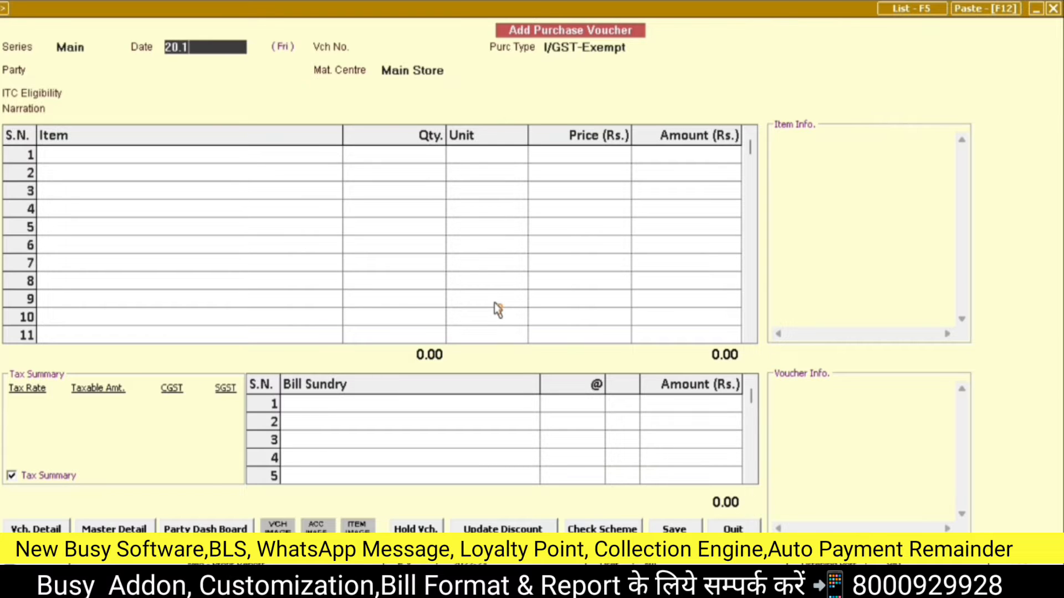
key(Return)
text(123)
key(Return)
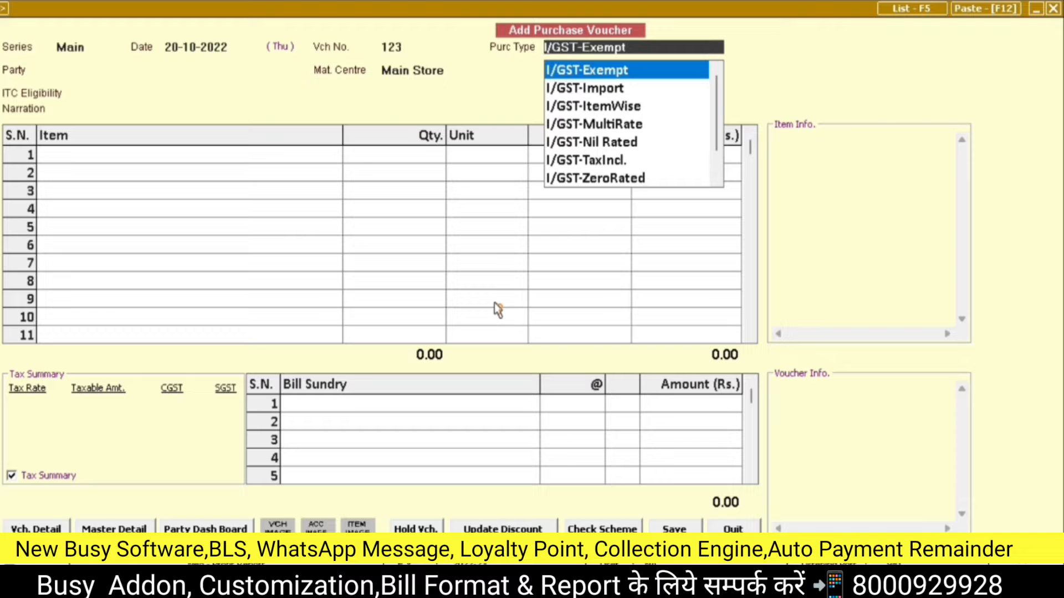
- Set the voucher's purchase type to L/GST-ItemWise
text(lg)
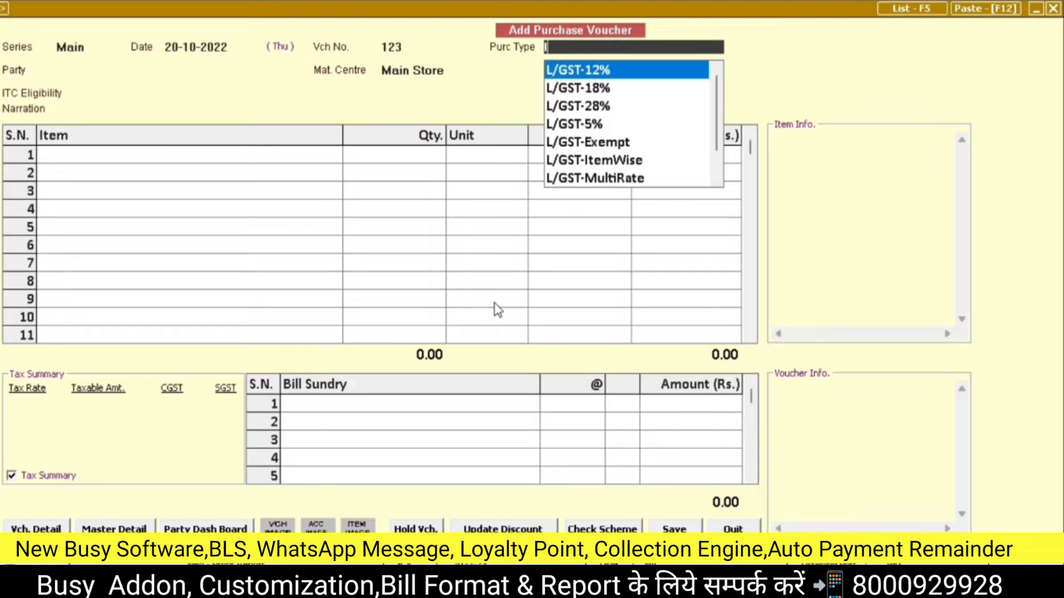
key(Down)
key(Down)
key(Down)
key(Down)
key(Down)
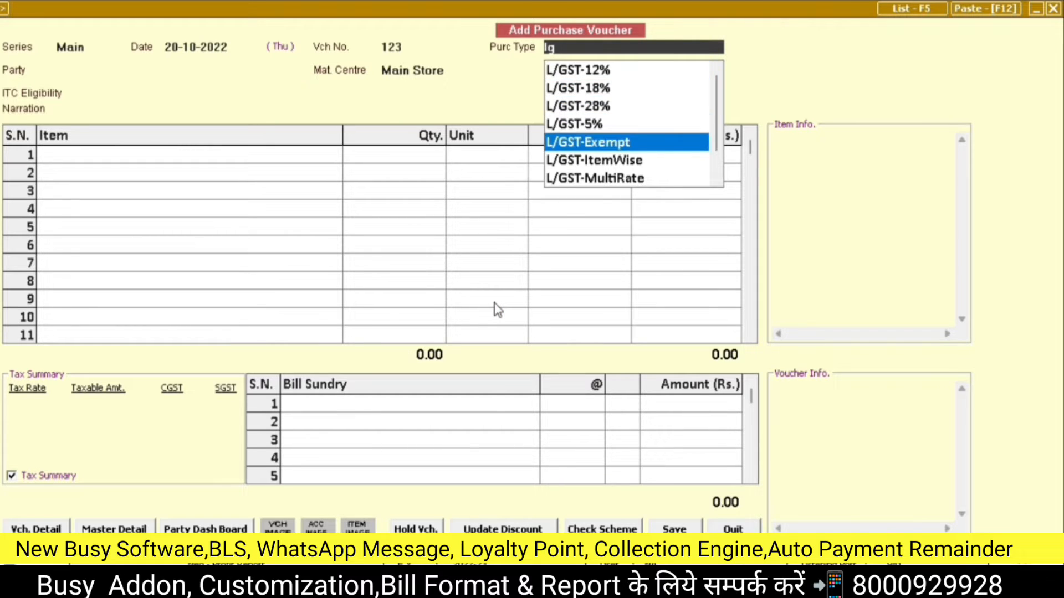
key(Return)
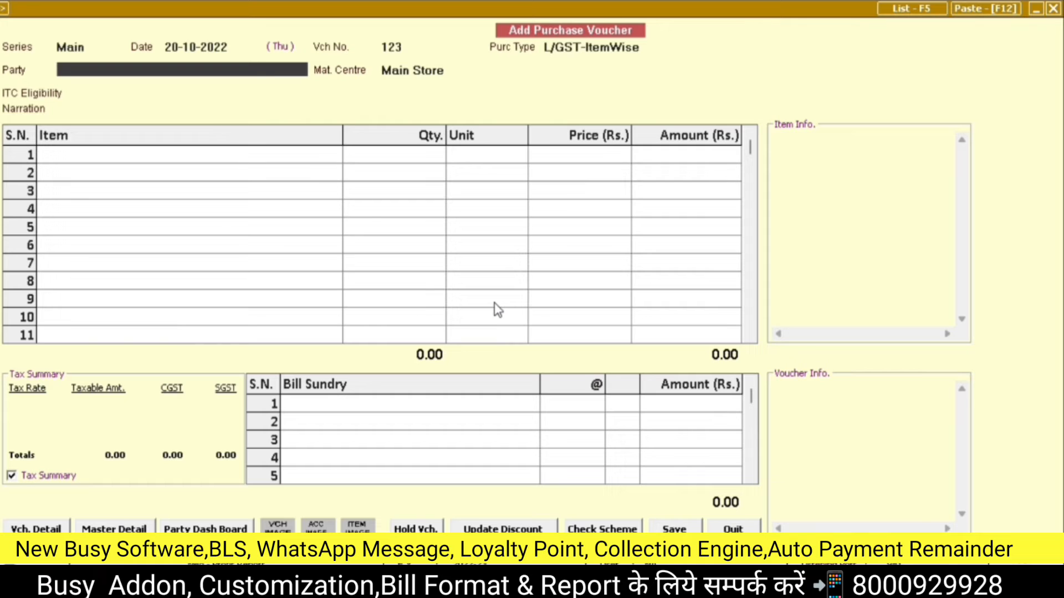
- Choose Busy Infotech Pvt. Ltd. as the party, keeping Main Store as material centre and Input Goods/Services as ITC eligibility
key(space)
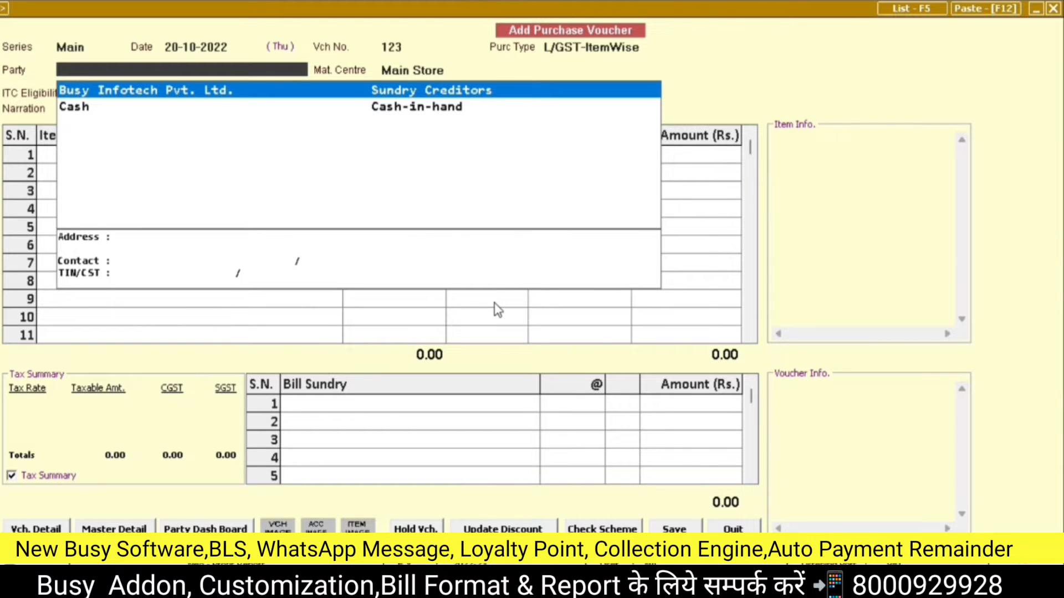
key(Return)
key(Left)
key(Return)
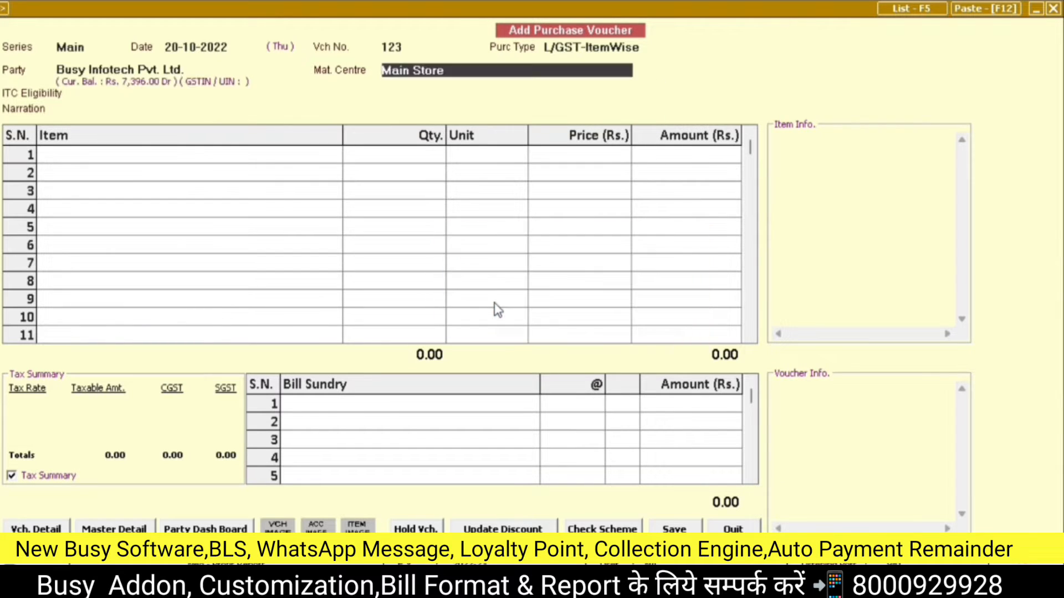
key(Return)
key(Return)
key(Return)
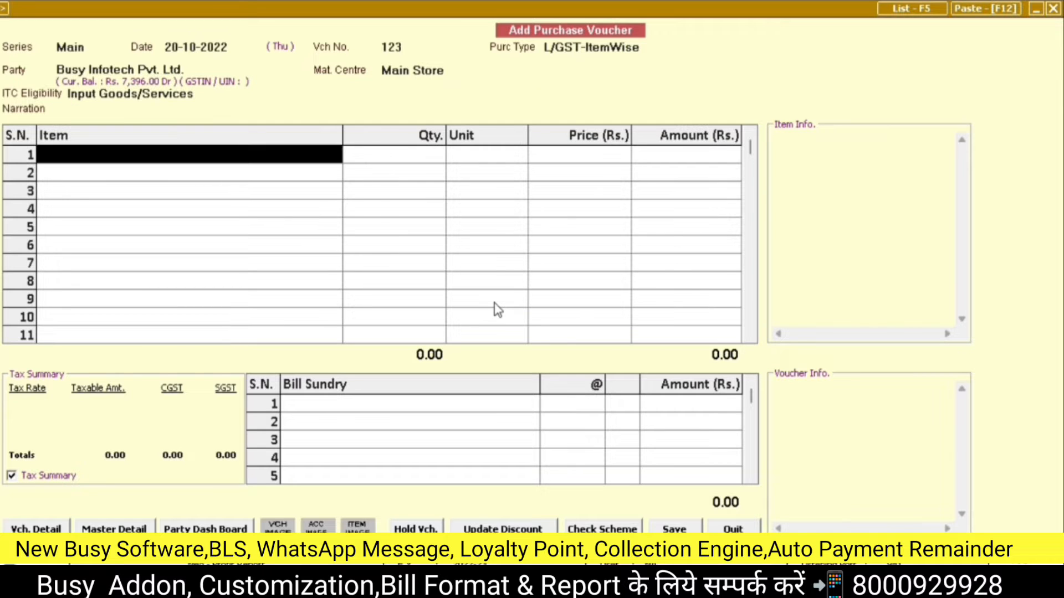
- Choose Item 1 from the item list for the first line of the voucher
key(space)
key(Down)
key(Up)
key(Down)
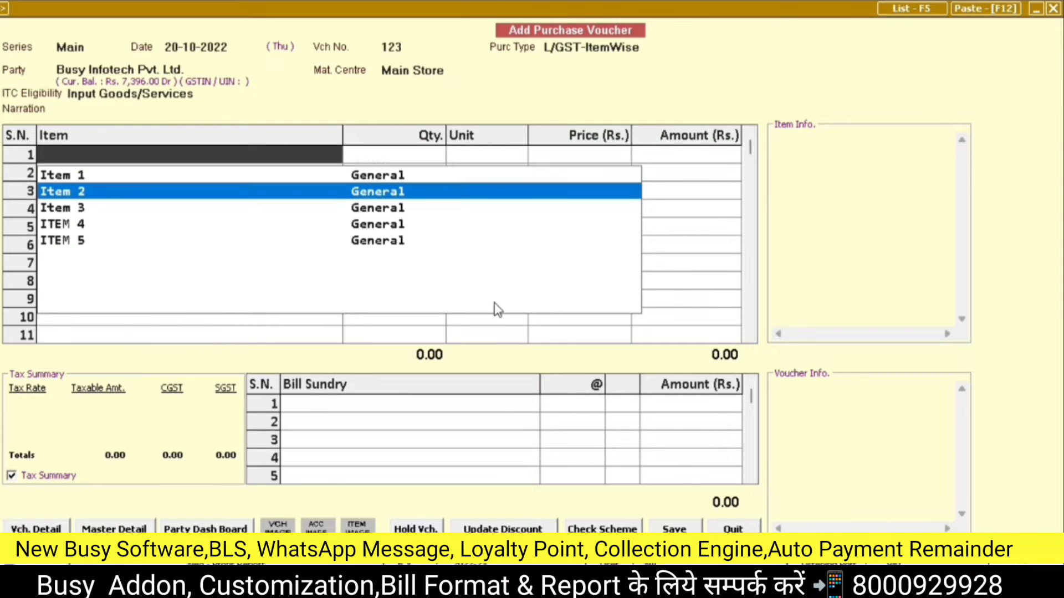
key(Down)
key(Down)
key(Down)
key(Up)
key(Up)
key(Up)
key(Up)
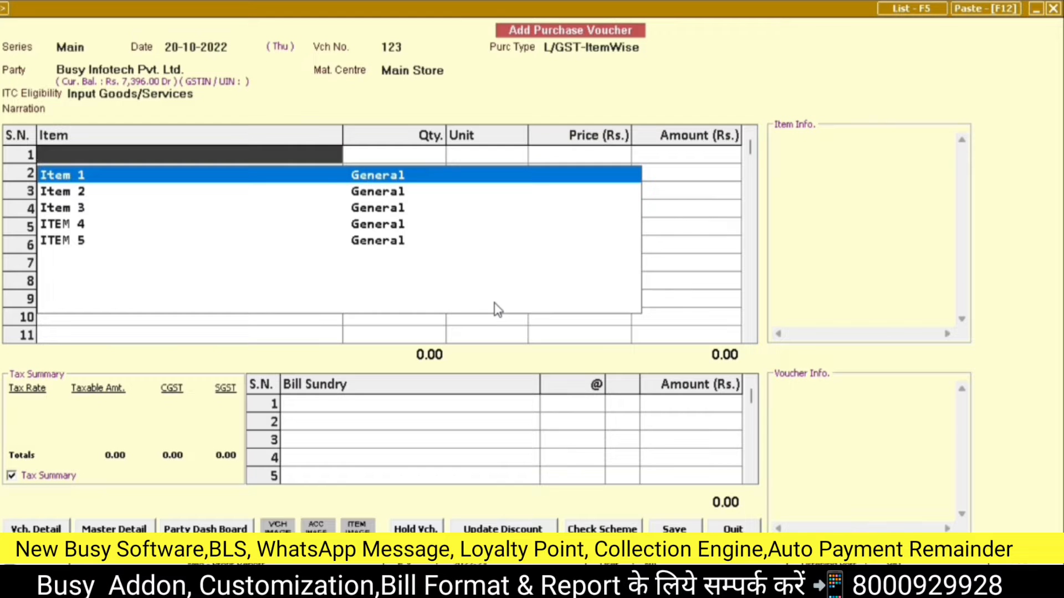
key(Down)
key(Down)
key(Down)
key(Down)
key(Up)
key(Up)
key(Up)
key(Up)
key(Return)
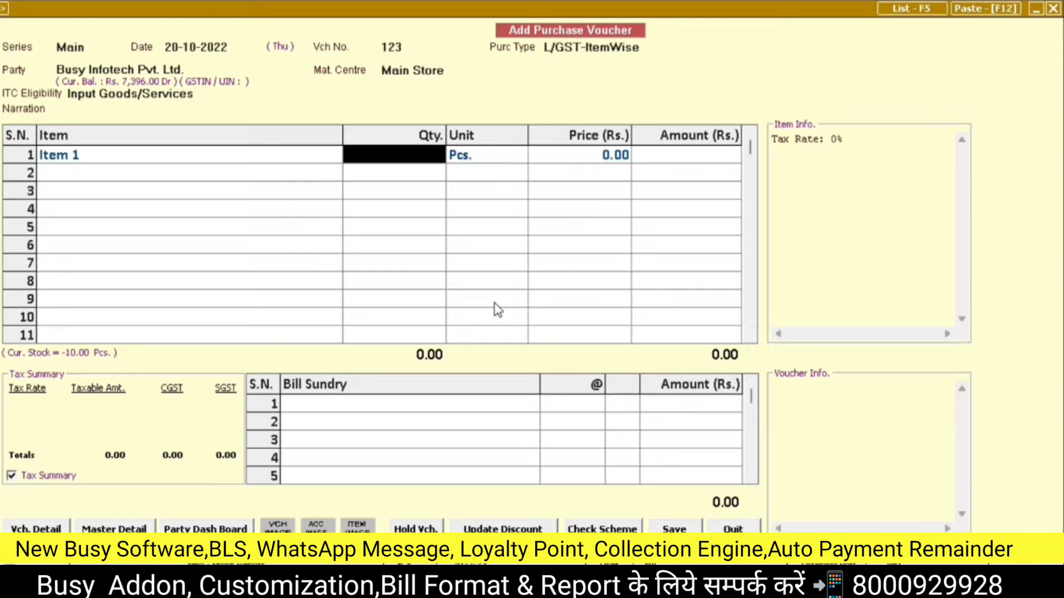
- Enter a quantity of 5 Pcs. at a price of Rs. 5,000 for Item 1
text(5)
key(Return)
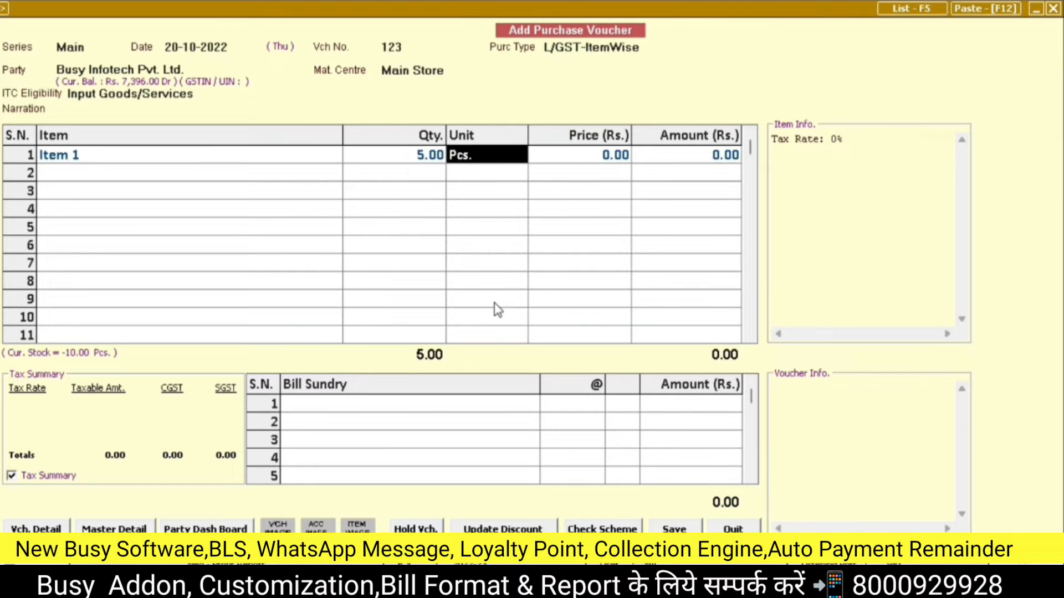
key(Return)
text(5,000)
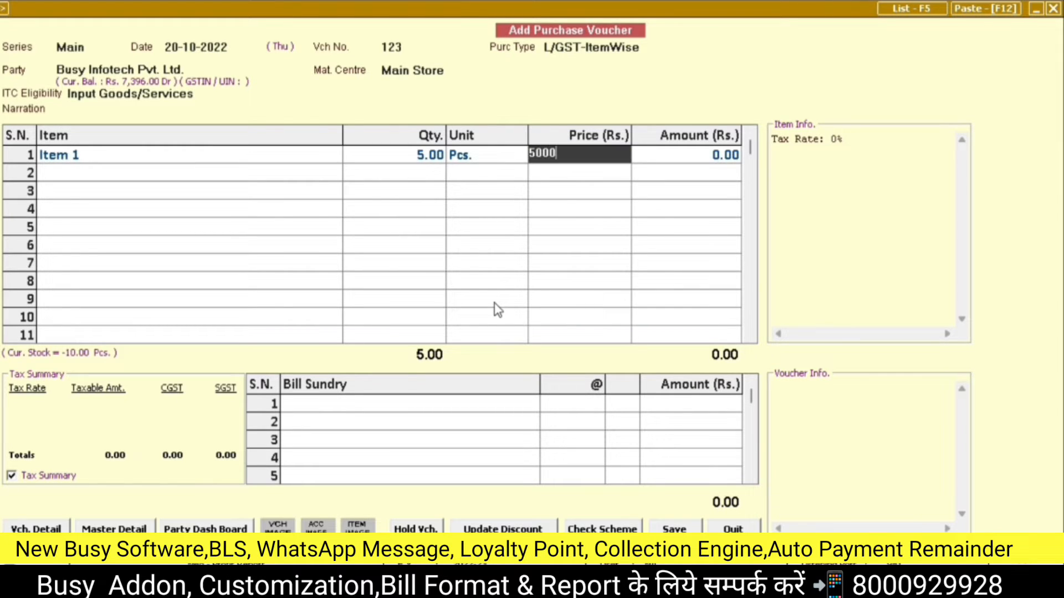
key(Return)
key(Return)
key(Return)
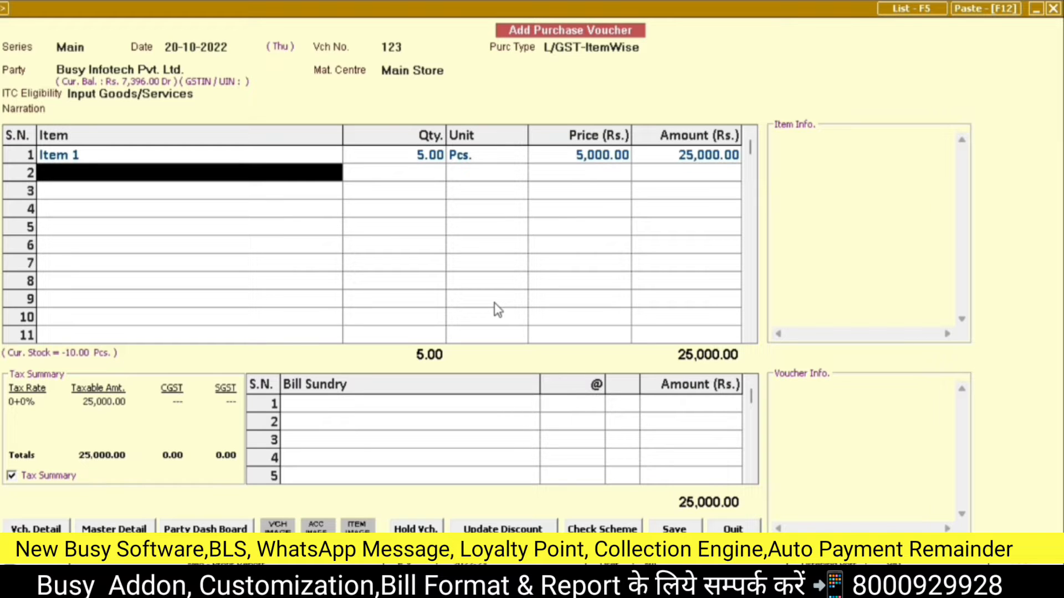
- Add Freight & Forwarding Charges of Rs. 1,000 as a bill sundry
key(Return)
text(fre)
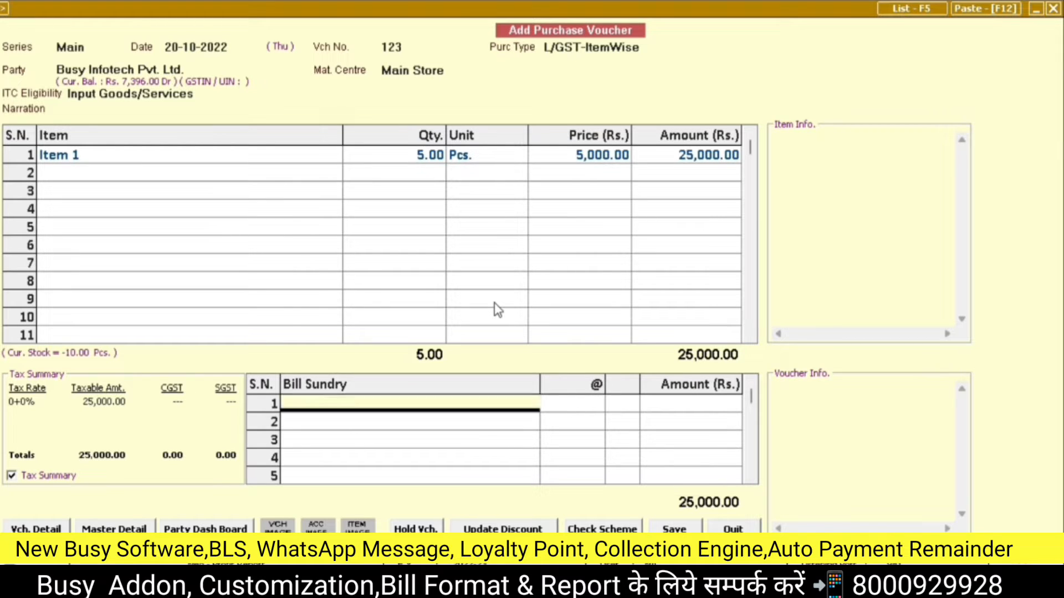
key(Return)
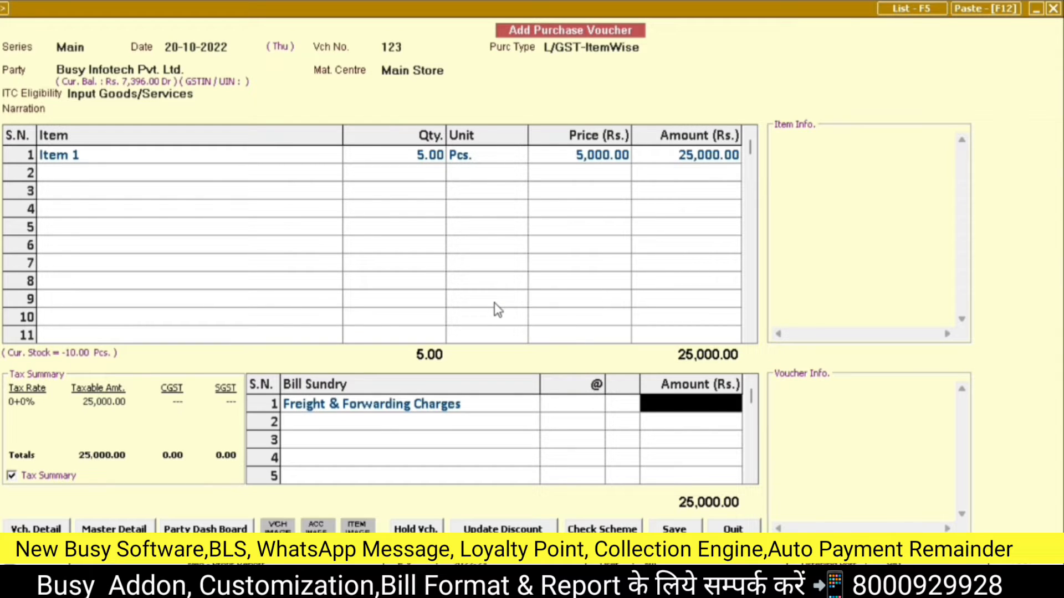
text(1000)
key(Return)
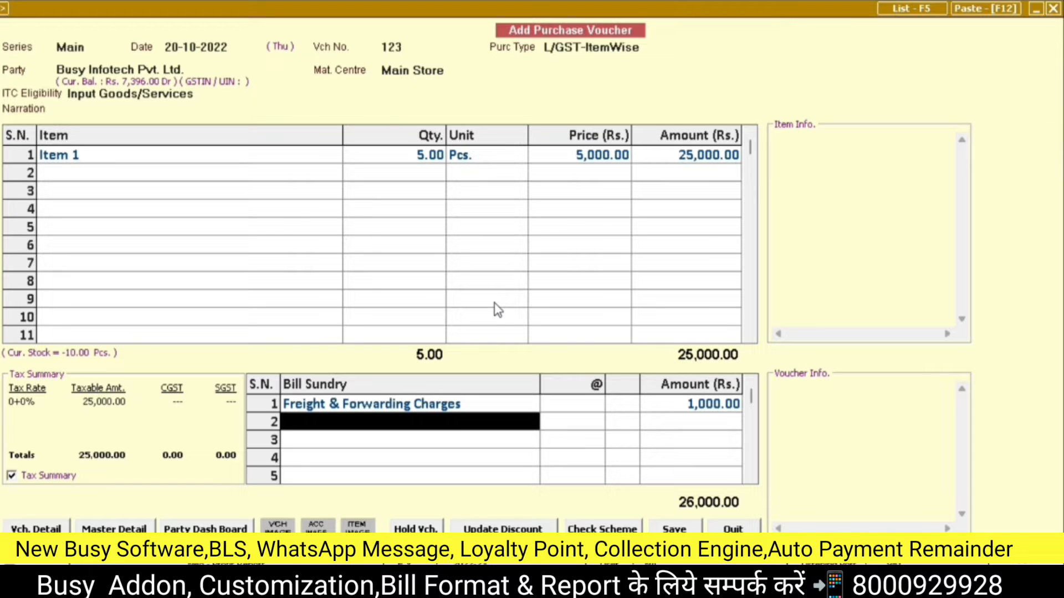
- Save the purchase voucher without updating the item's sales price, and leave purchase voucher entry
key(F2)
key(Return)
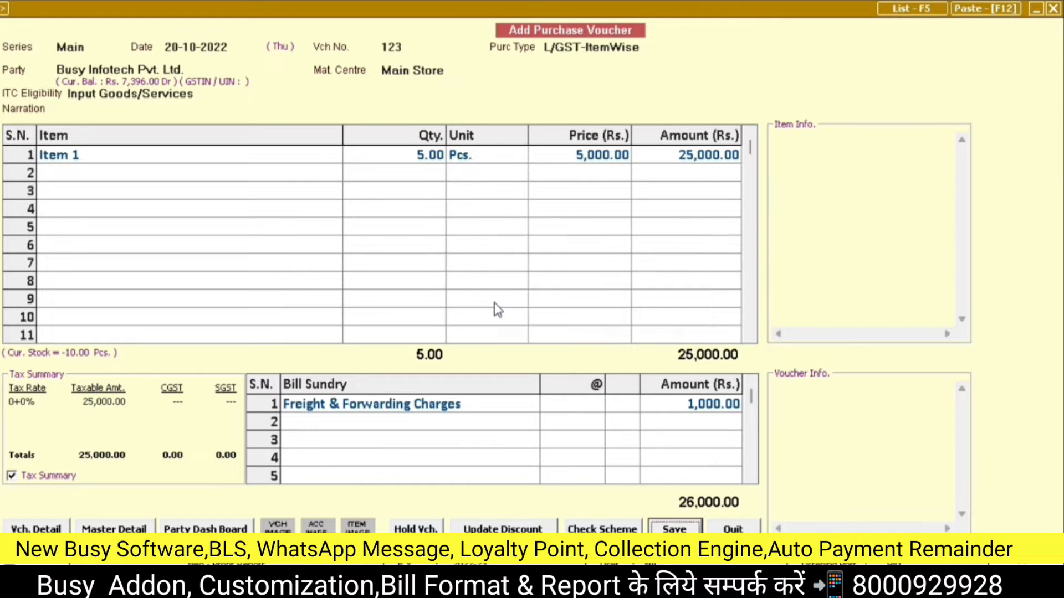
key(F2)
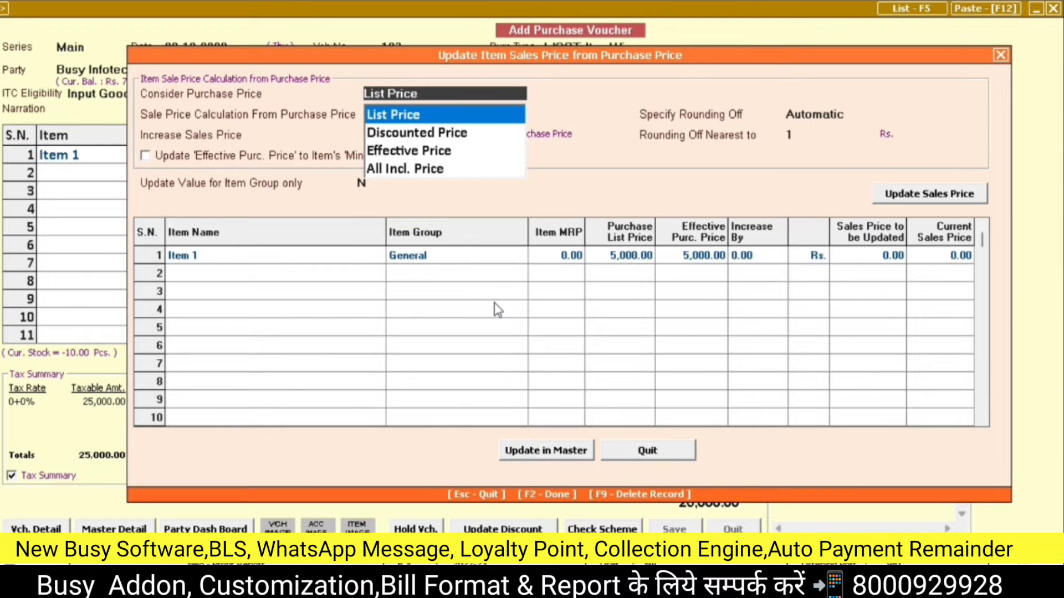
key(Escape)
key(Return)
key(Escape)
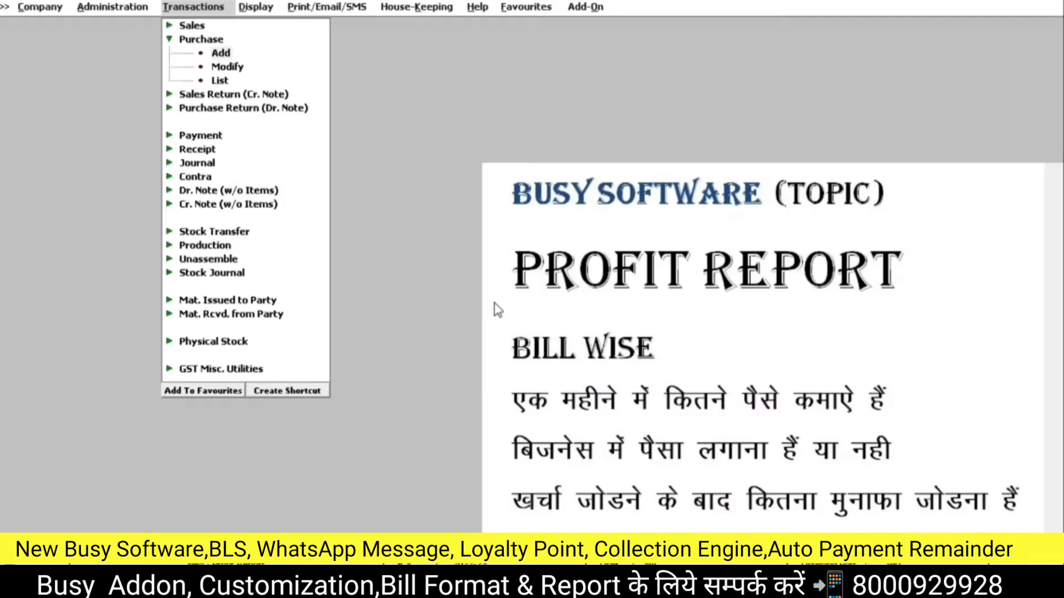
key(Escape)
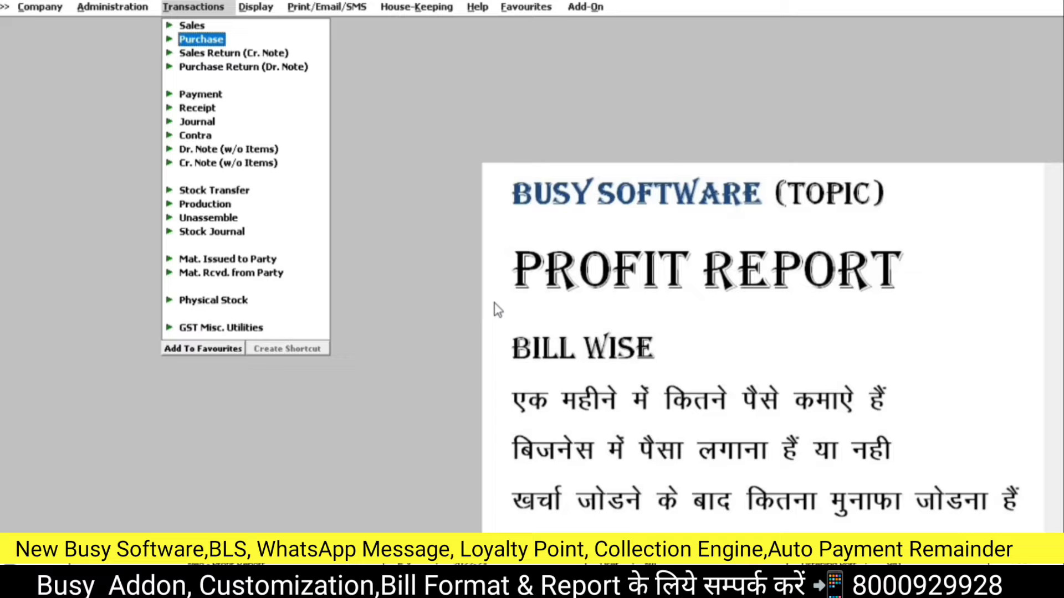
- Reopen purchase voucher 123 for modification and go to the quantity of Item 1
key(Return)
key(Down)
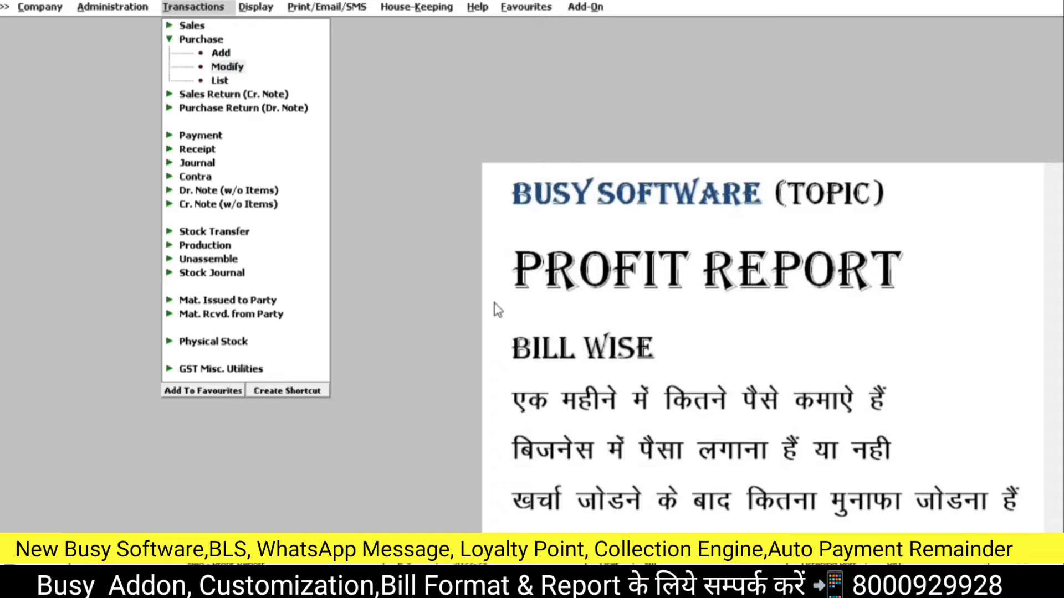
key(Return)
key(Return)
key(Return)
key(Return)
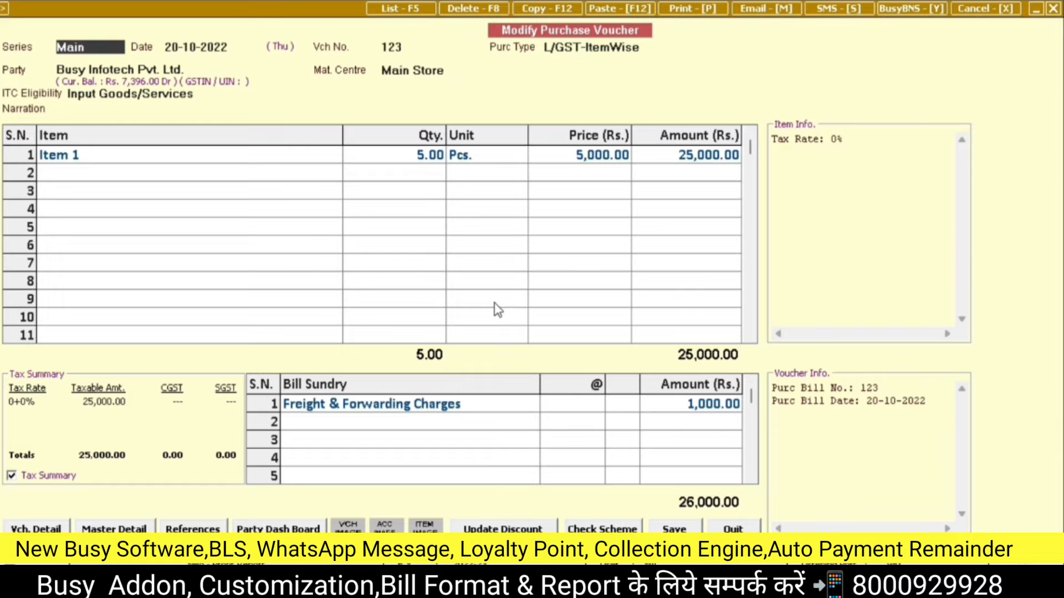
key(Return)
key(Return)
key(Return)
key(Return)
key(Return)
key(Return)
key(Return)
key(Return)
key(Return)
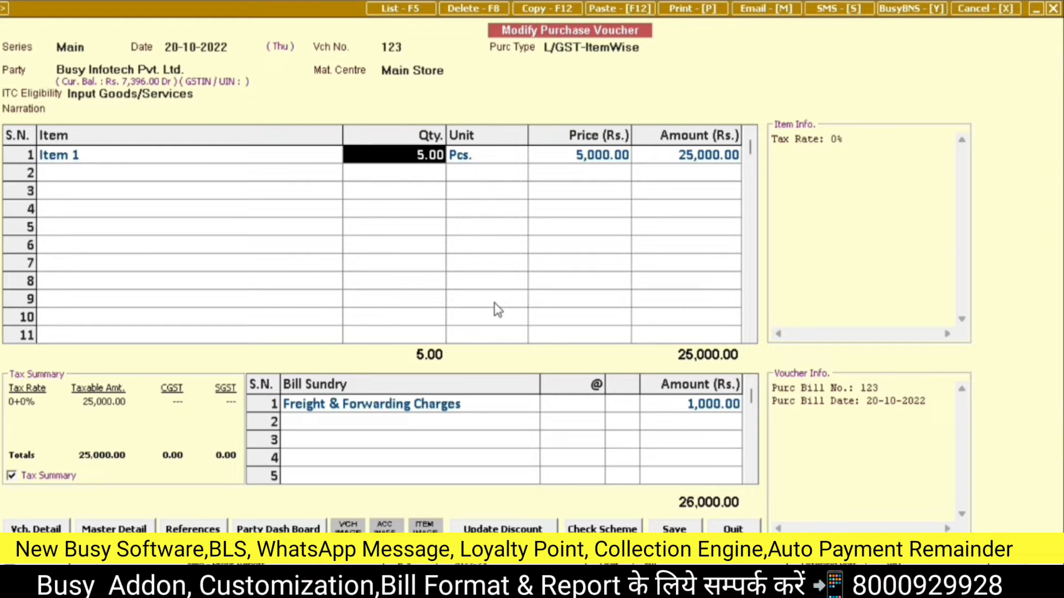
- Calculate the per-piece cost including freight as 26000/5 in the built-in calculator, then leave it and the voucher
key(F10)
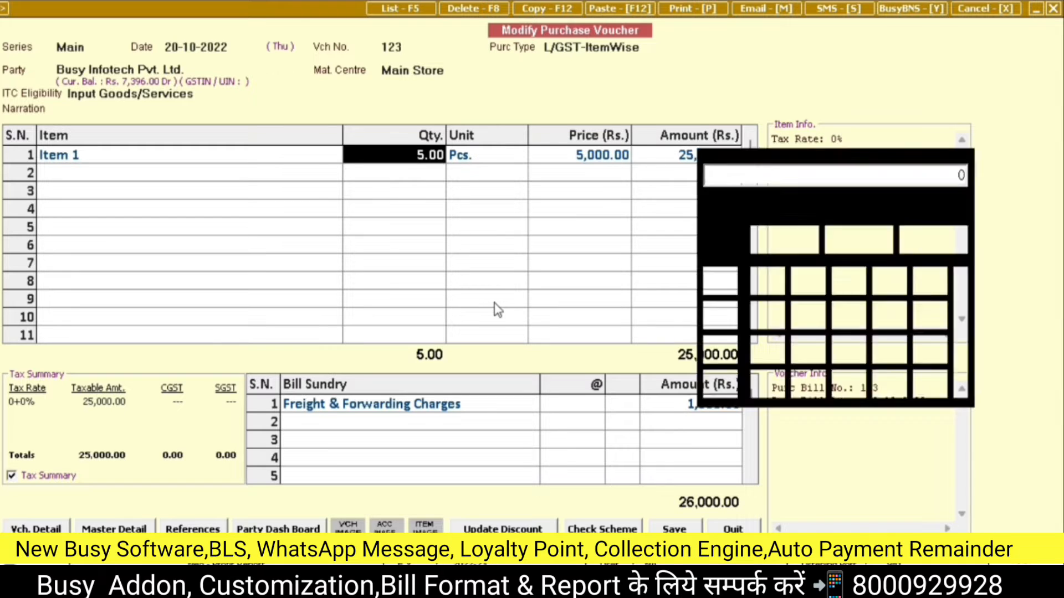
text(26000/5)
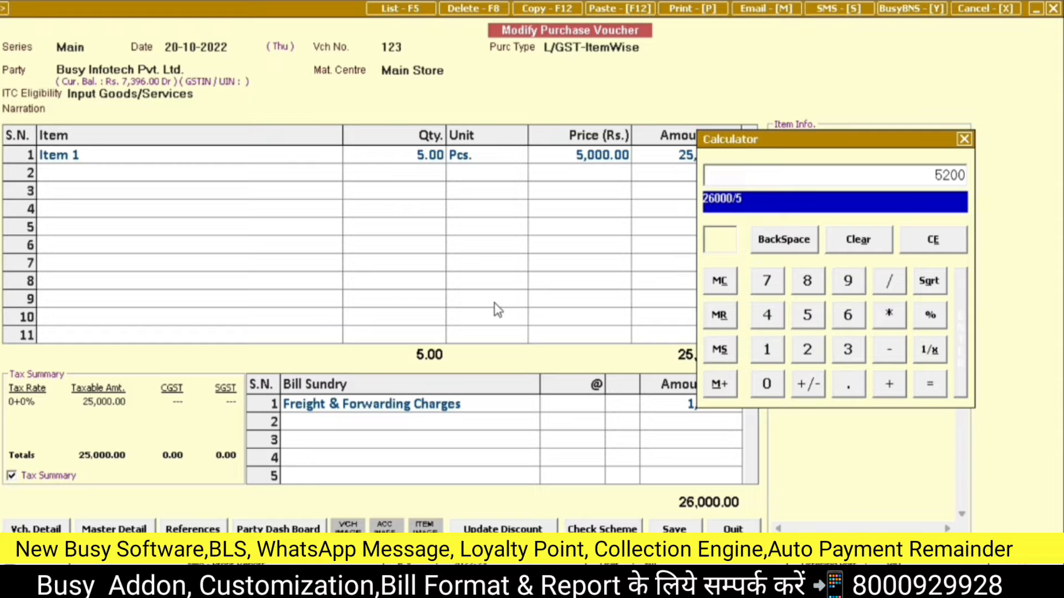
key(Return)
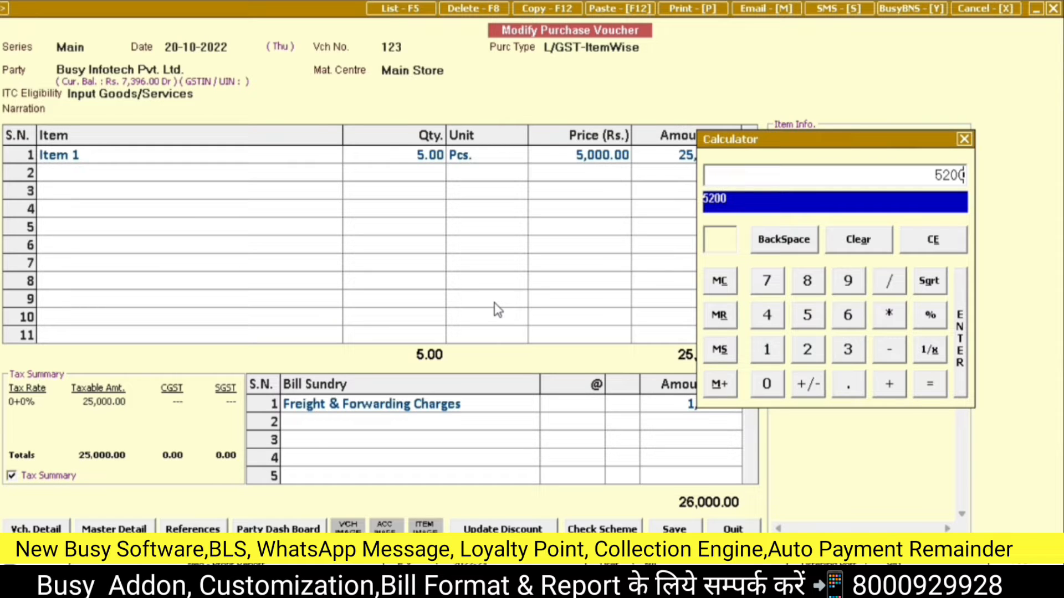
key(Escape)
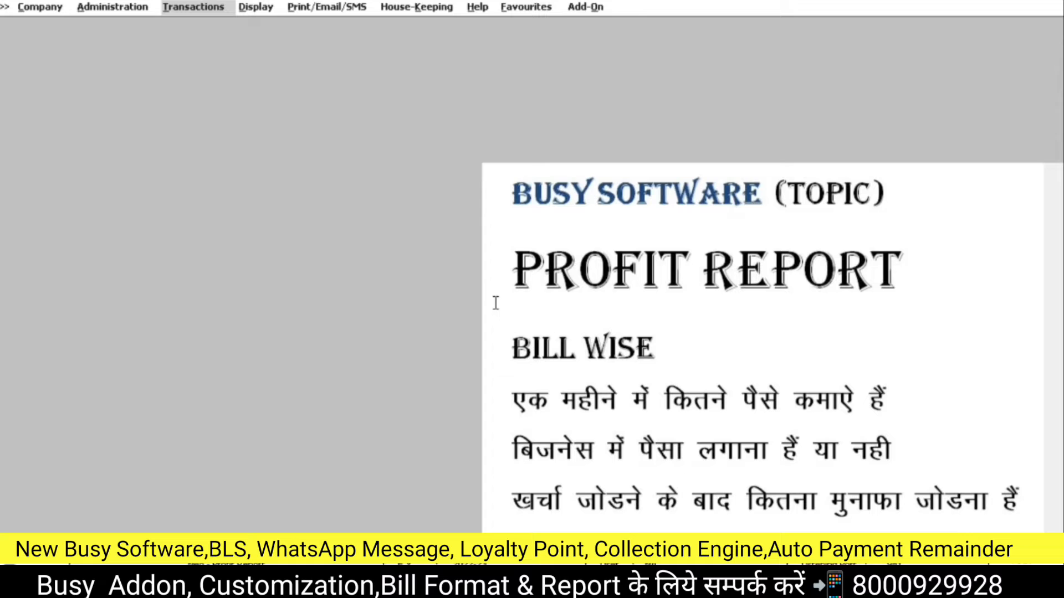
- Open the alphabetical closing stock report in its balances-only form
key(Right)
key(Return)
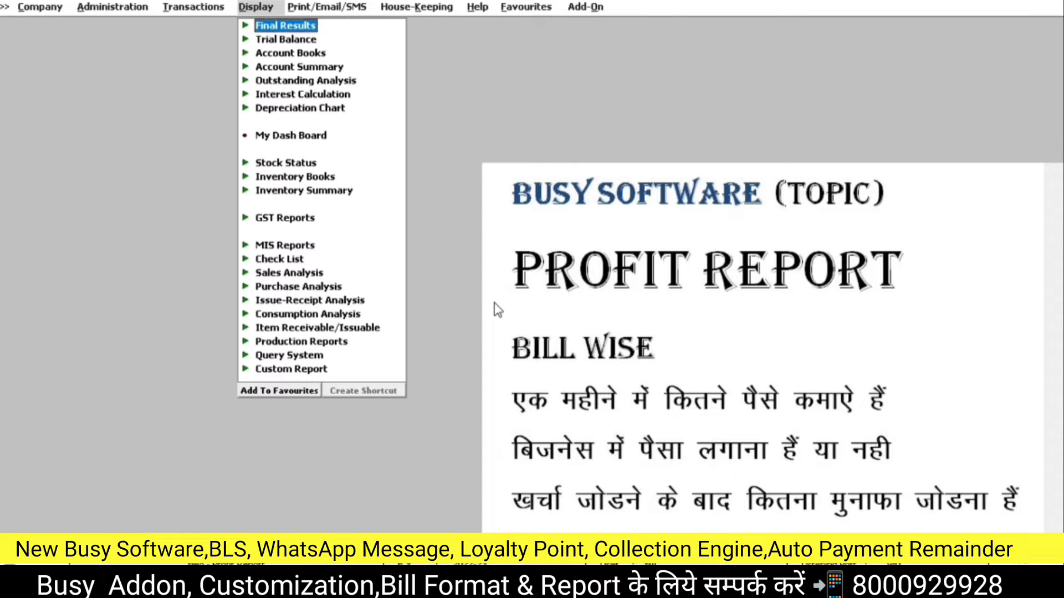
key(Down)
key(Down)
key(Down)
key(Down)
key(Down)
key(Down)
key(Down)
key(Down)
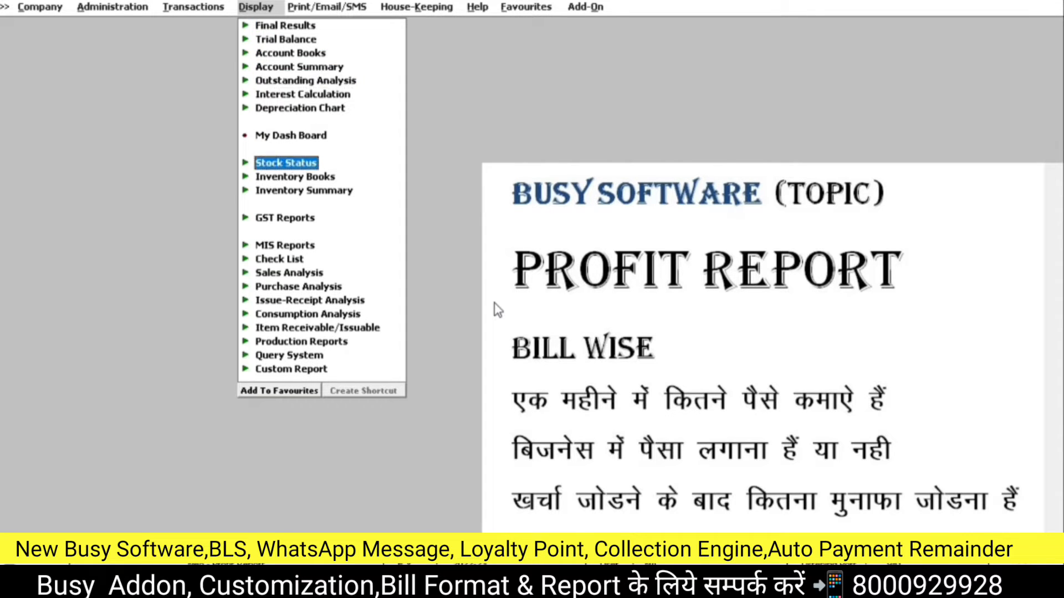
key(Return)
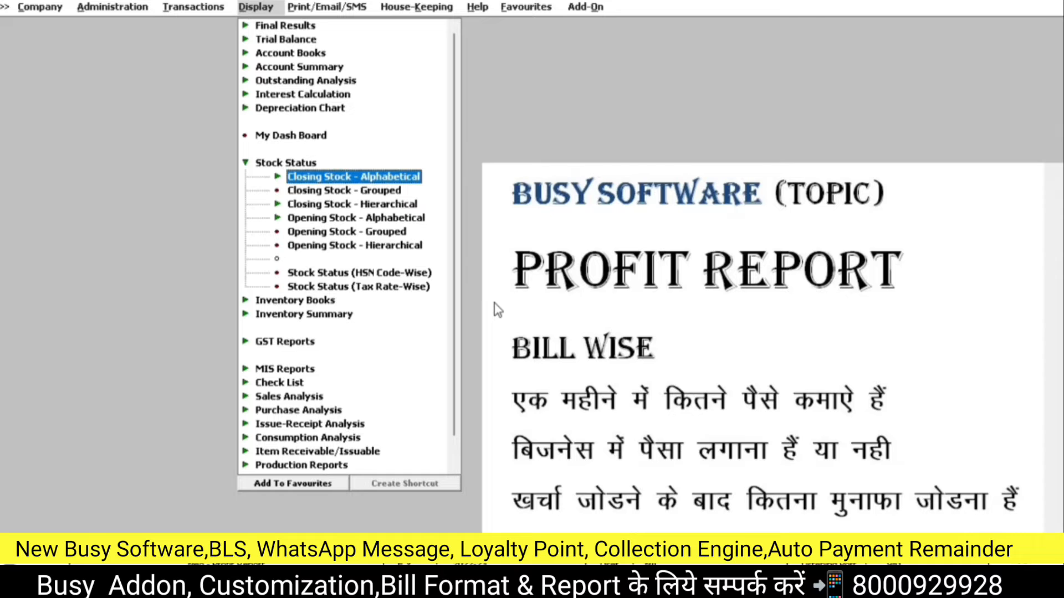
key(Return)
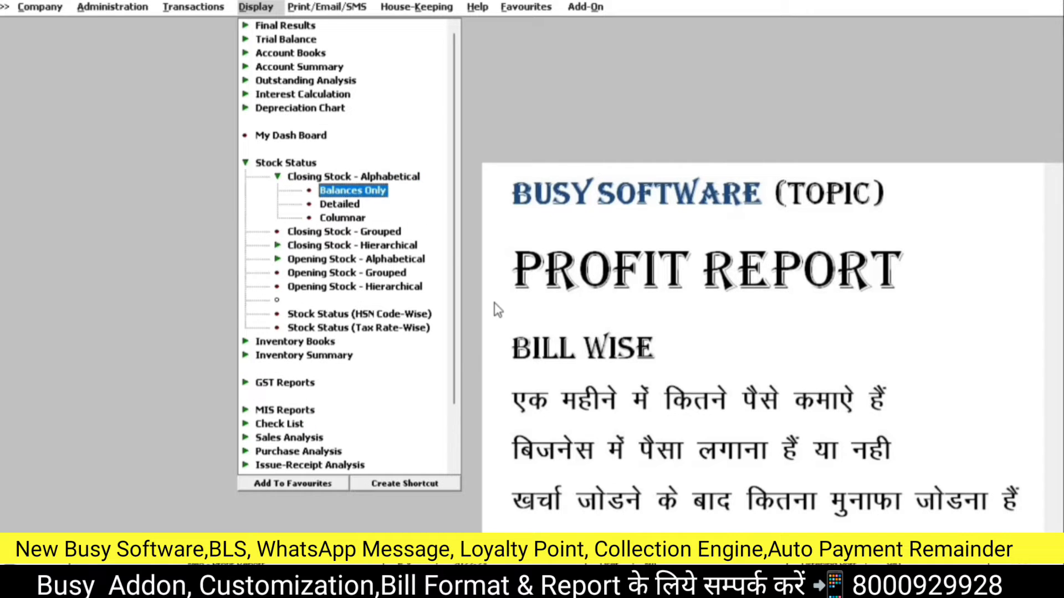
key(Return)
- Generate the stock status as on 20-10-2022 by item name, without zero-stock items, parent group, item values or MRP
key(Return)
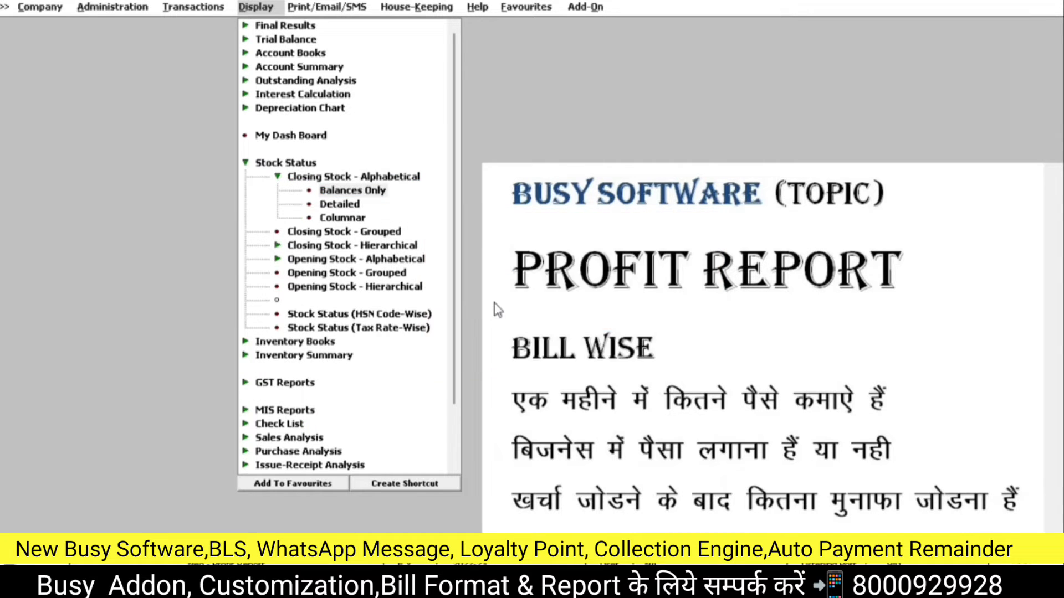
key(Return)
key(Return)
key(Return)
key(Return)
key(Return)
key(Return)
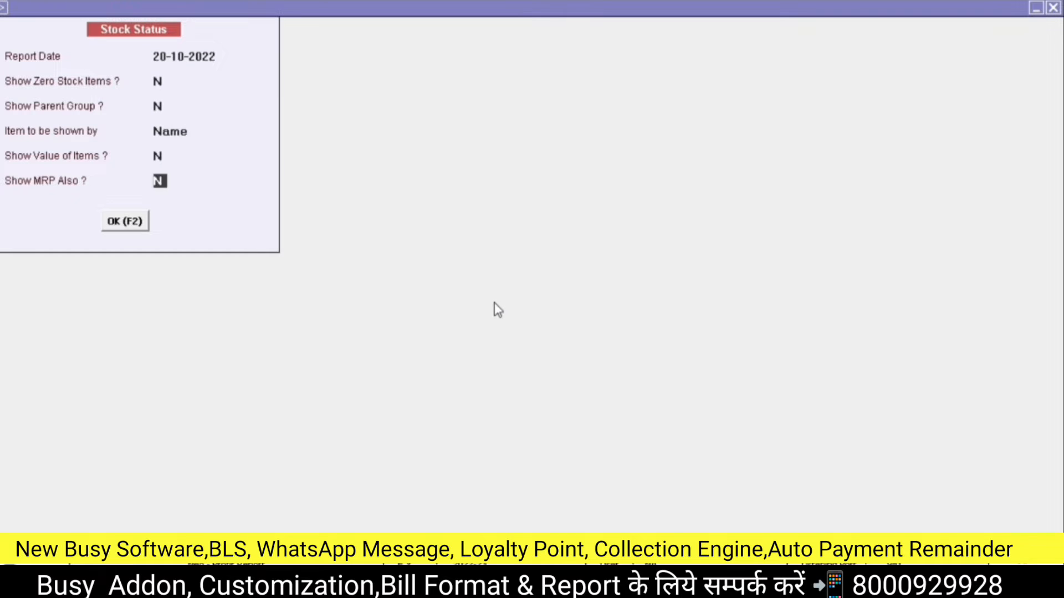
key(F2)
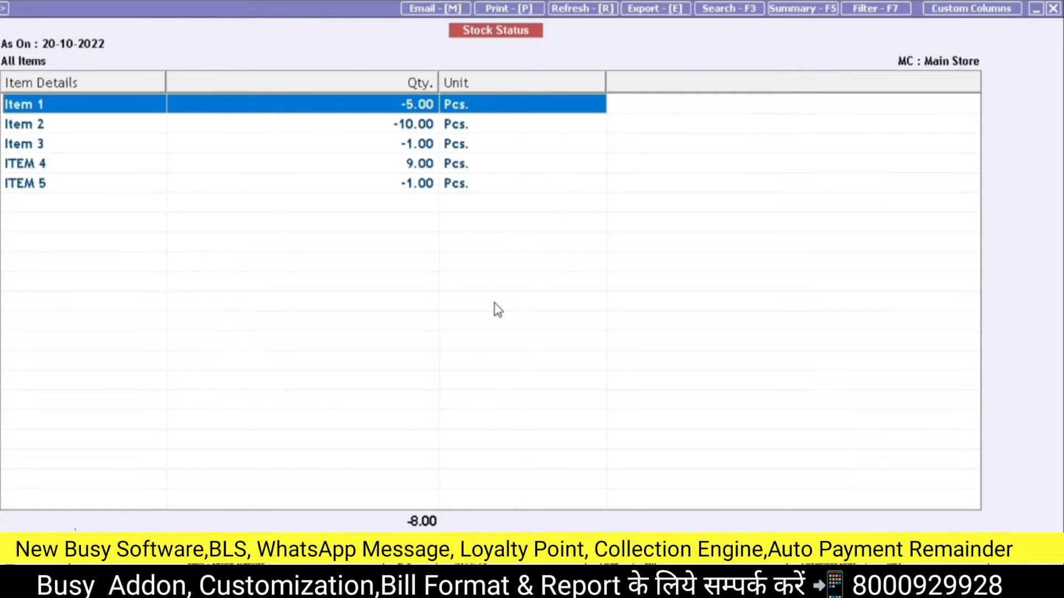
- Go back to the report options and regenerate the stock status with the value of items shown
key(Escape)
key(Return)
key(Return)
key(Return)
key(Return)
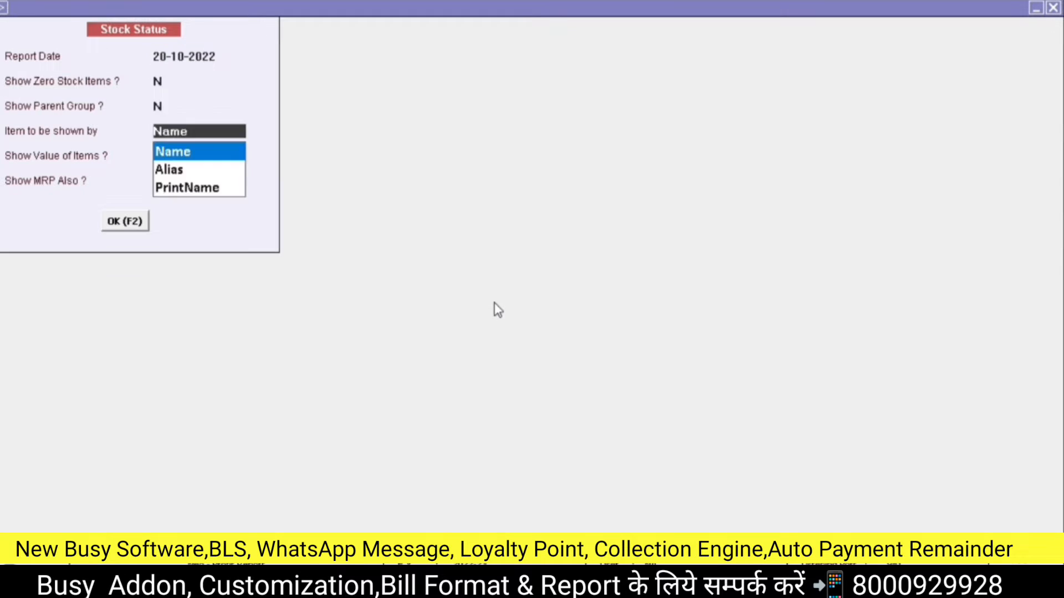
text(y)
key(Return)
key(Return)
key(Return)
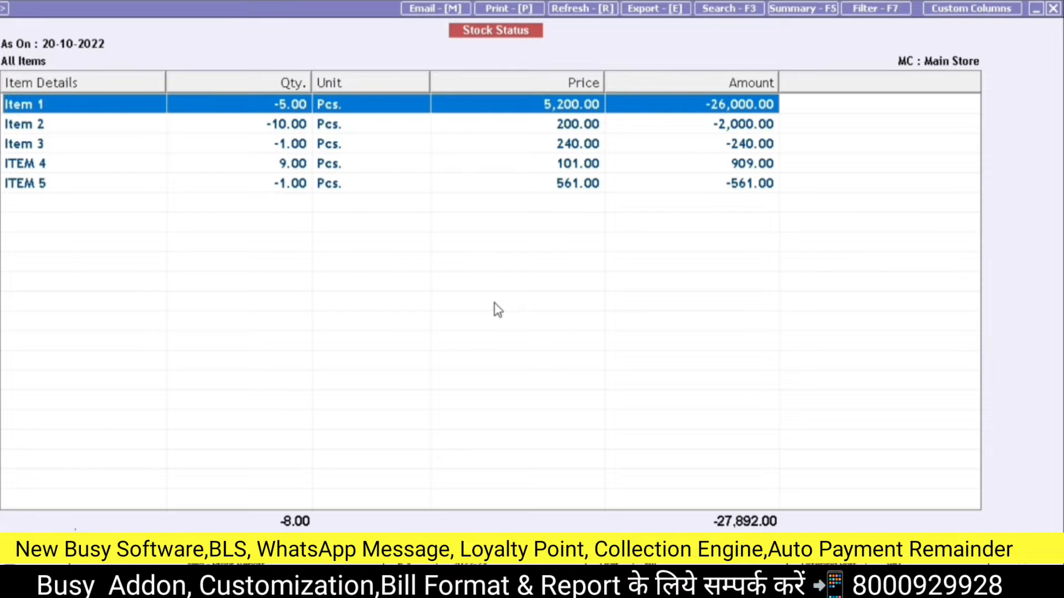
- Remove the 01-04-2022 sale from Item 1's ledger and return to the stock status
key(Return)
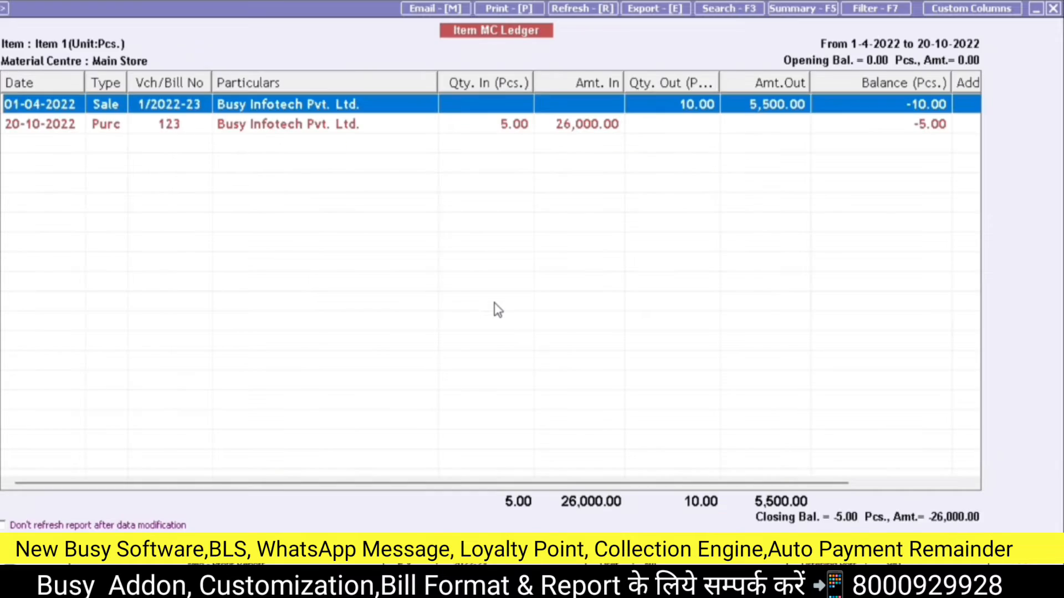
key(Down)
key(Escape)
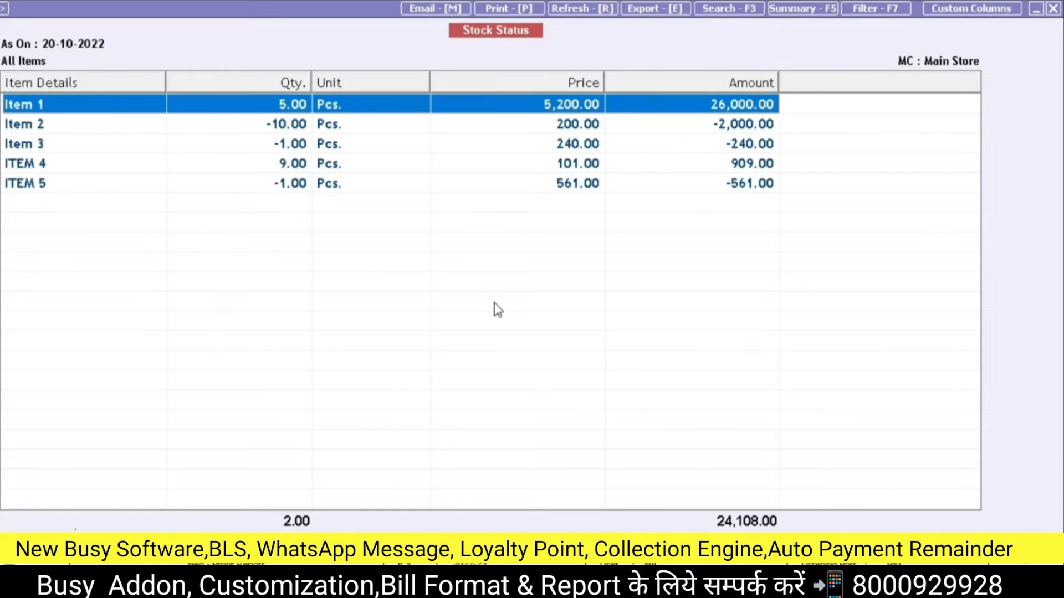
- Open purchase voucher 123 from Item 1's ledger and delete its Freight & Forwarding Charges line
key(Return)
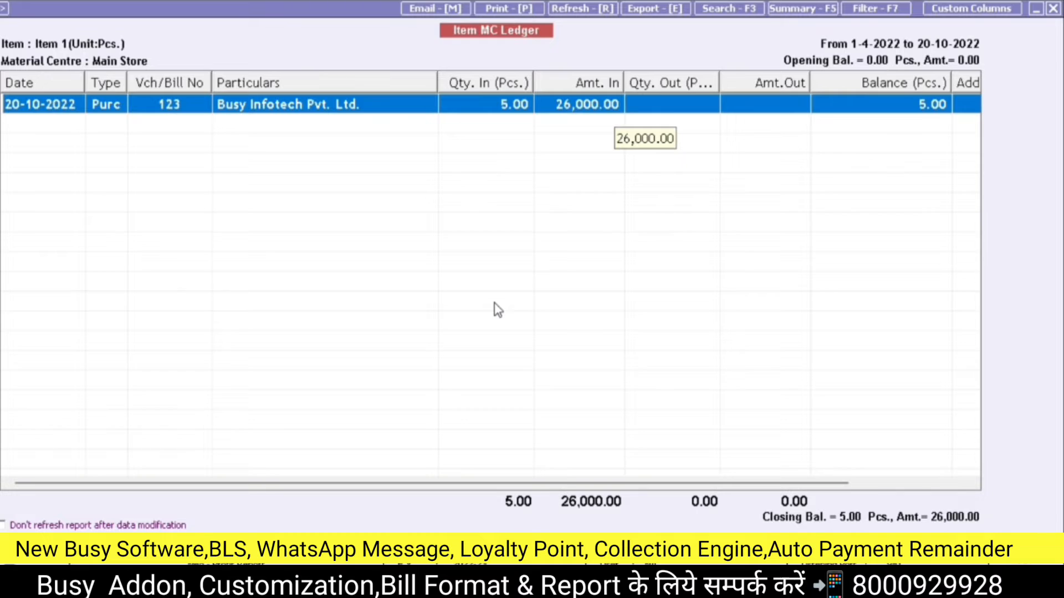
key(Return)
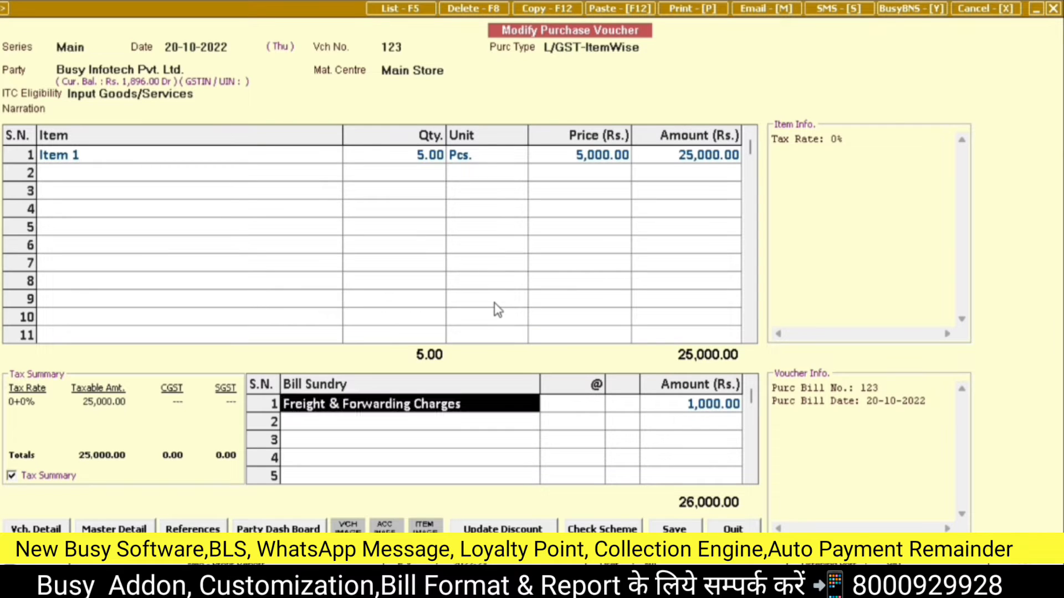
key(F9)
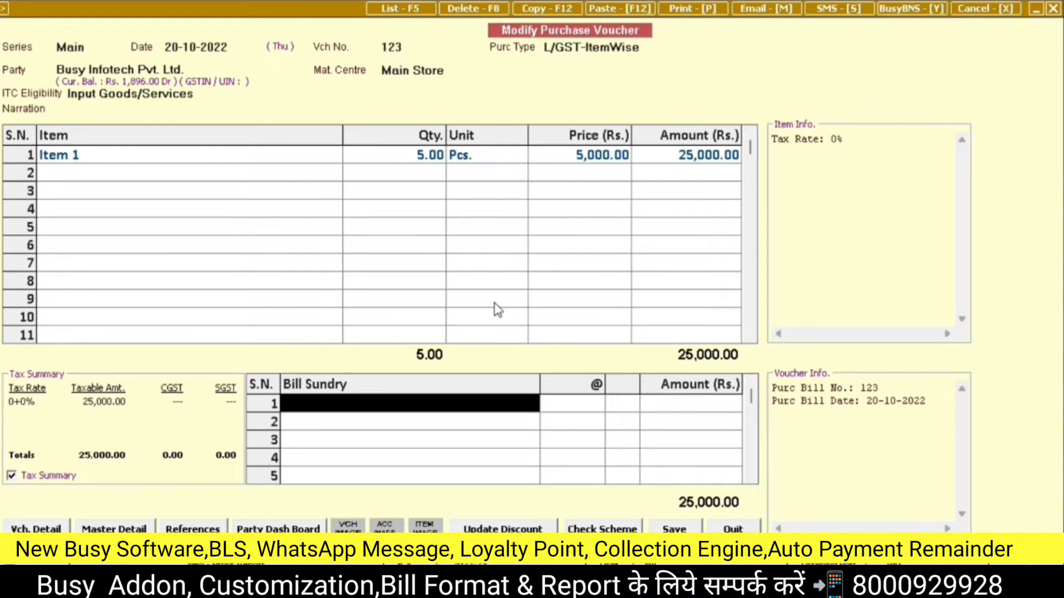
- Save the modified purchase voucher despite the unregistered-party warning and return to the stock status to check Item 1's price
key(F2)
key(Return)
key(F2)
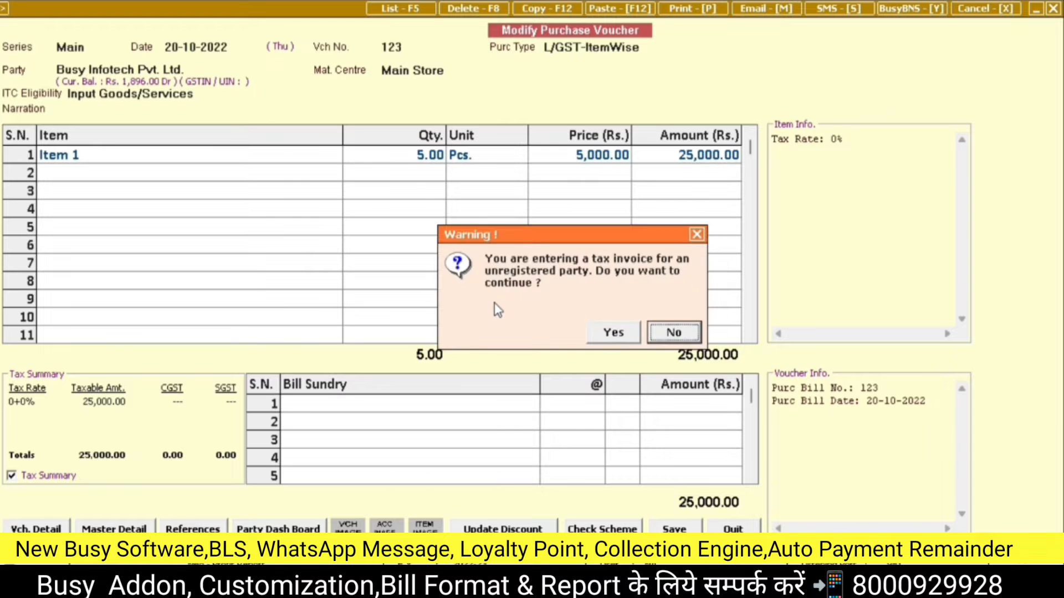
key(Left)
key(Return)
key(Return)
key(Return)
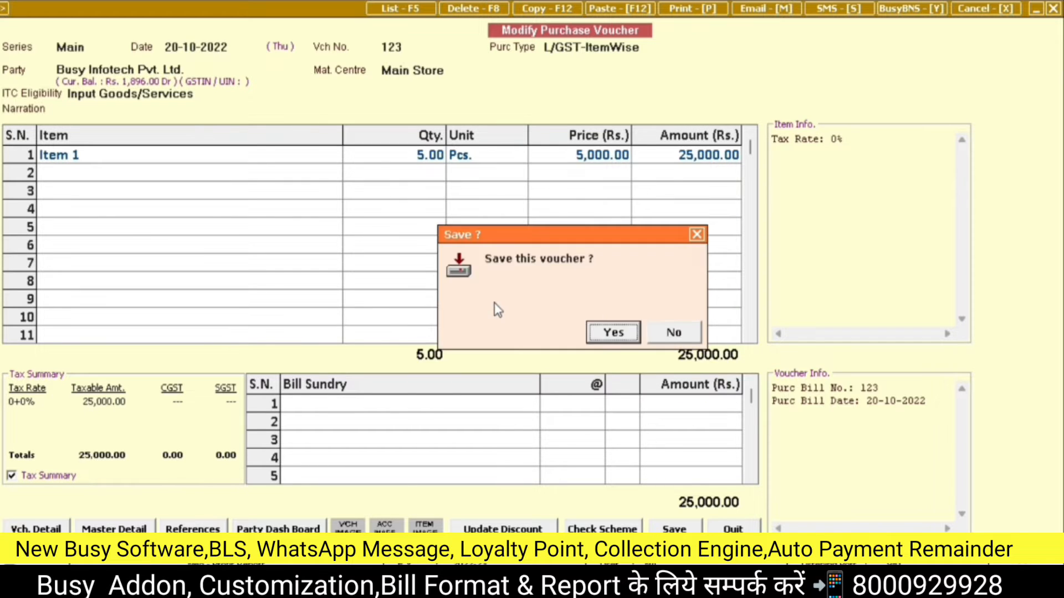
key(Return)
key(Escape)
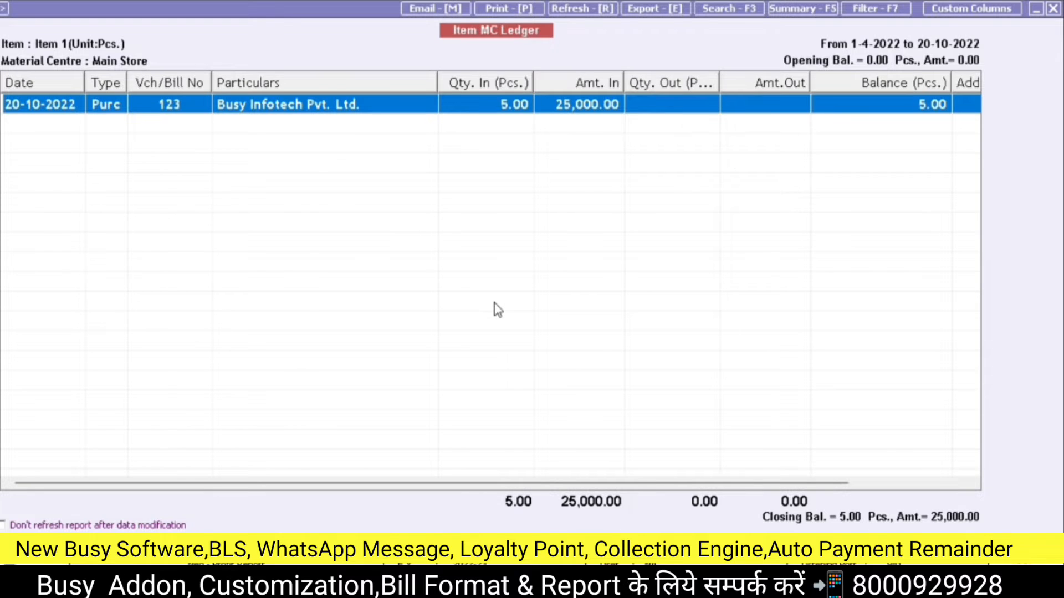
key(Escape)
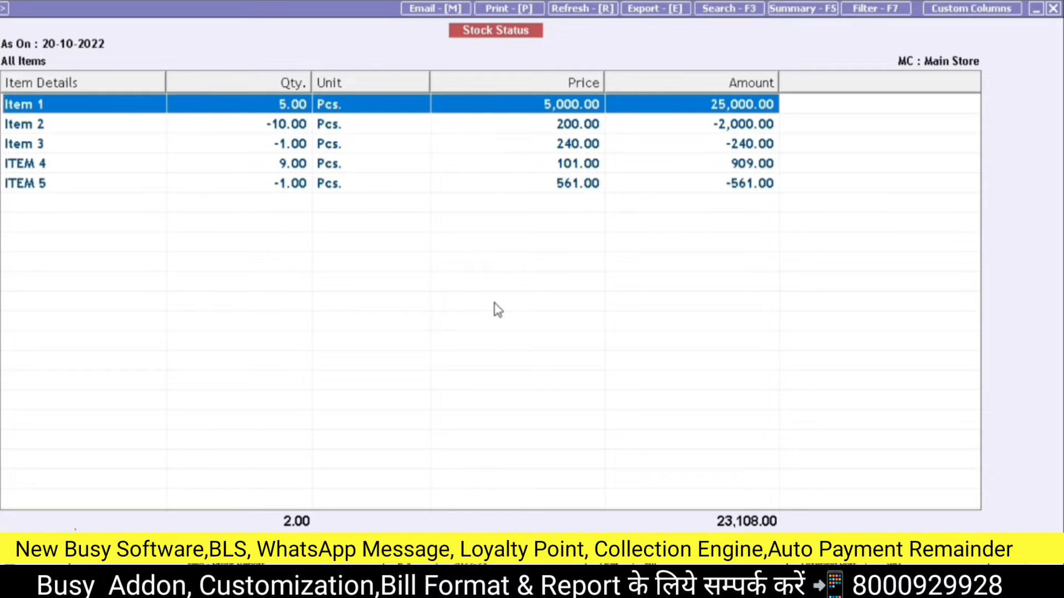
- Reopen purchase voucher 123 from Item 1's ledger and add Freight & Forwarding Charges of Rs. 2,000 as a bill sundry
key(Return)
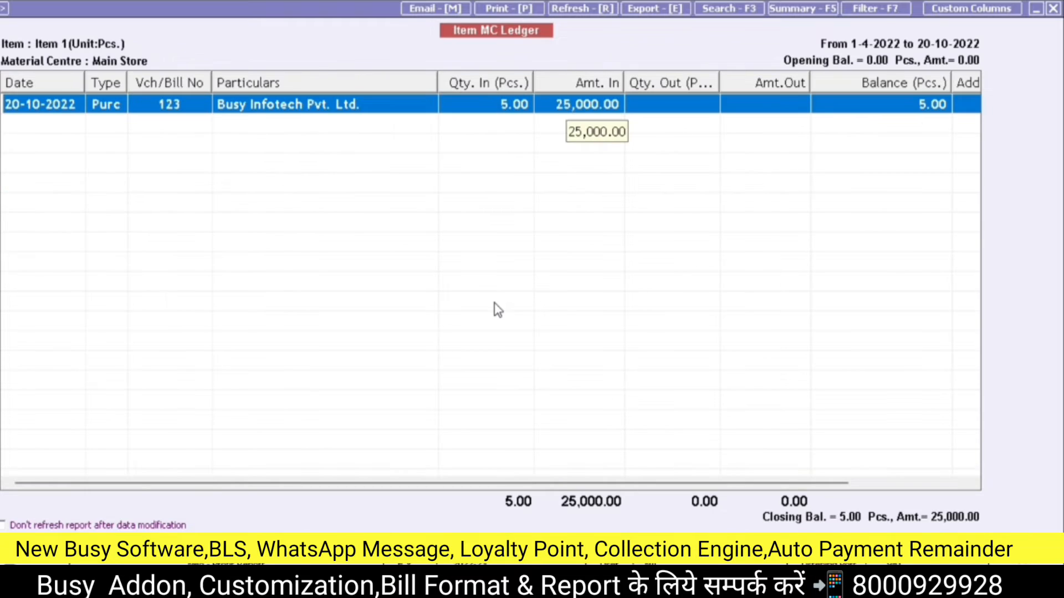
key(Return)
key(Return)
key(Return)
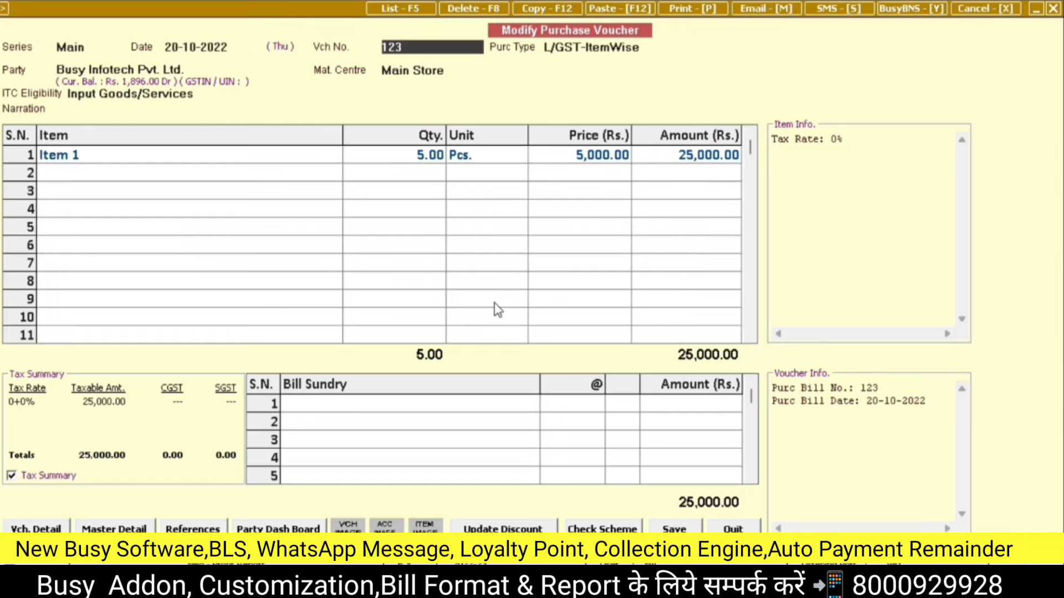
key(Return)
key(Left)
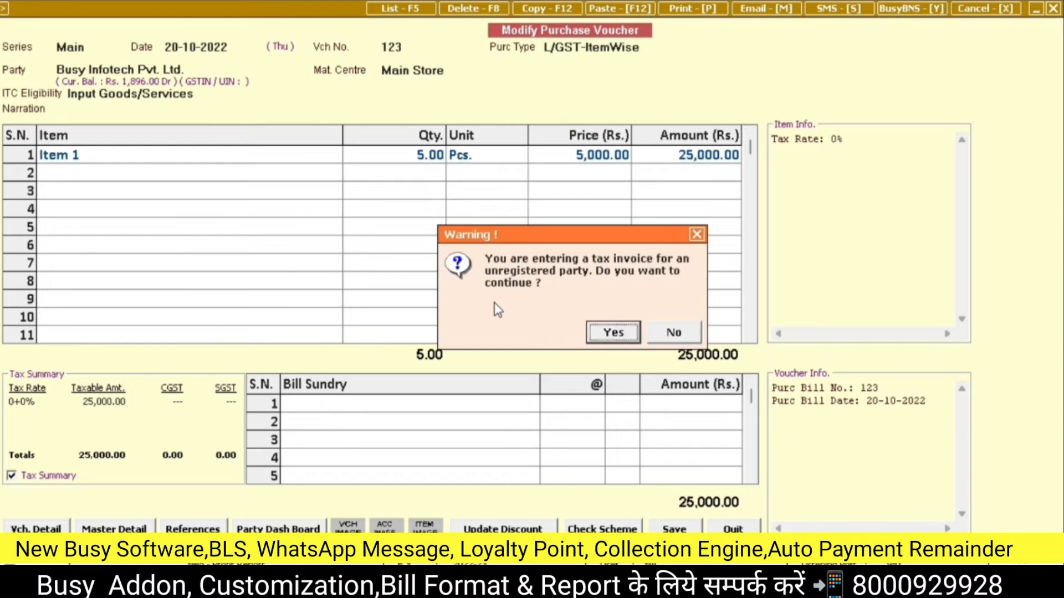
key(Return)
key(Return)
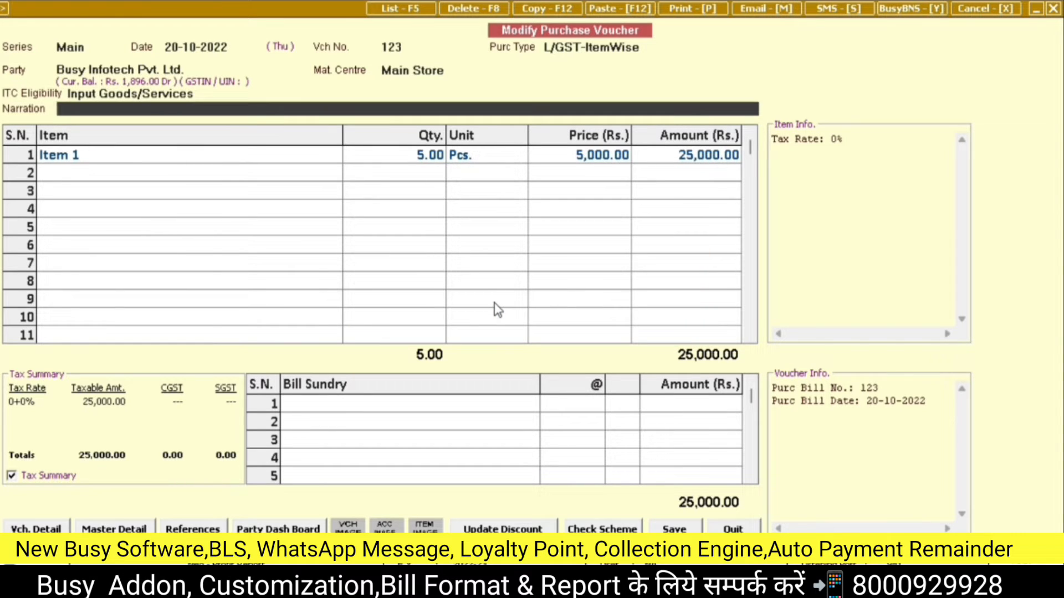
key(Return)
text(fre)
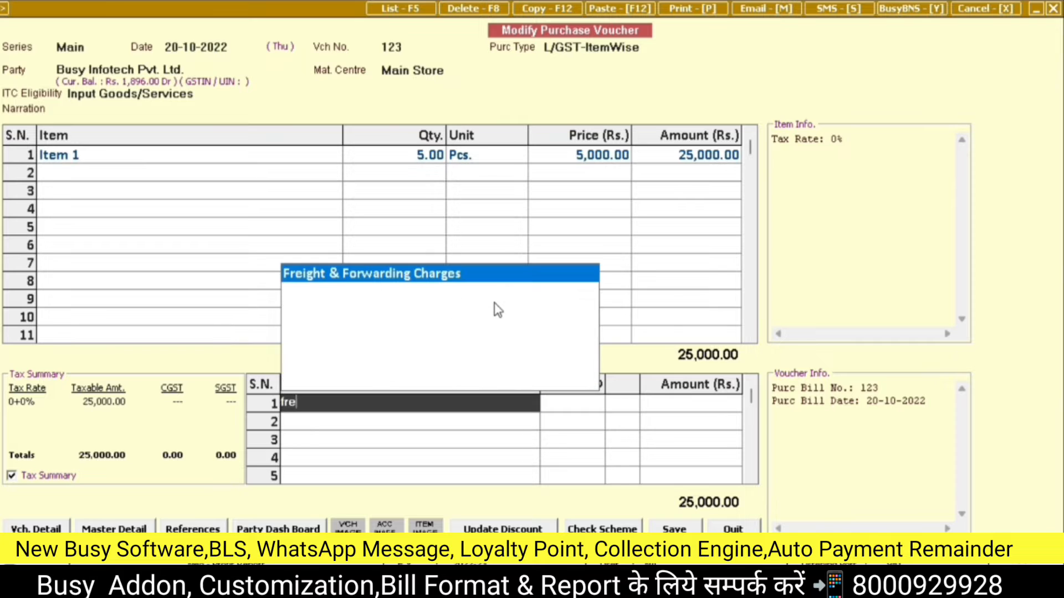
key(Return)
text(2000)
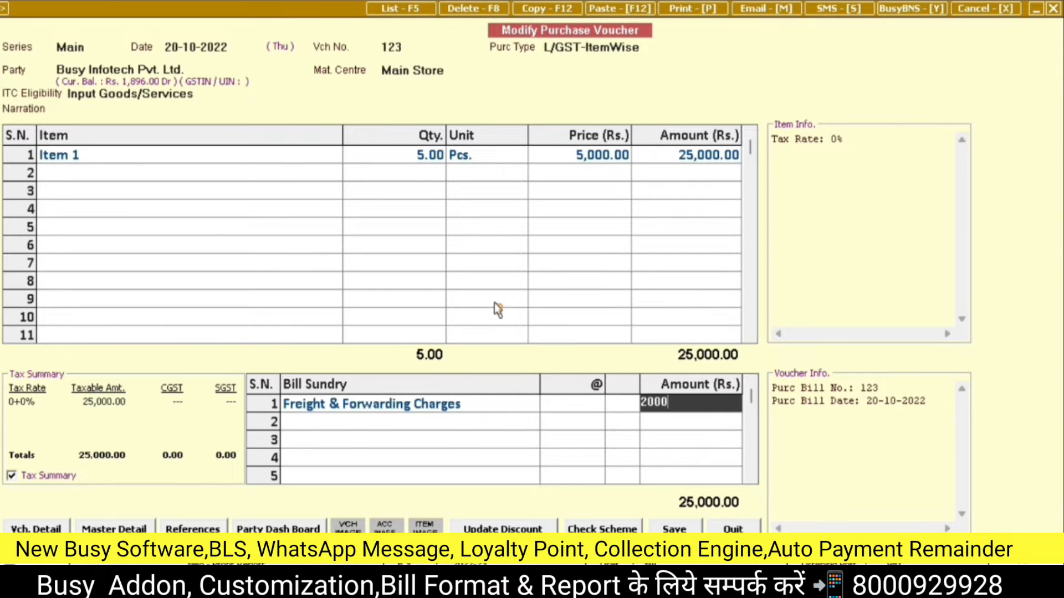
key(Return)
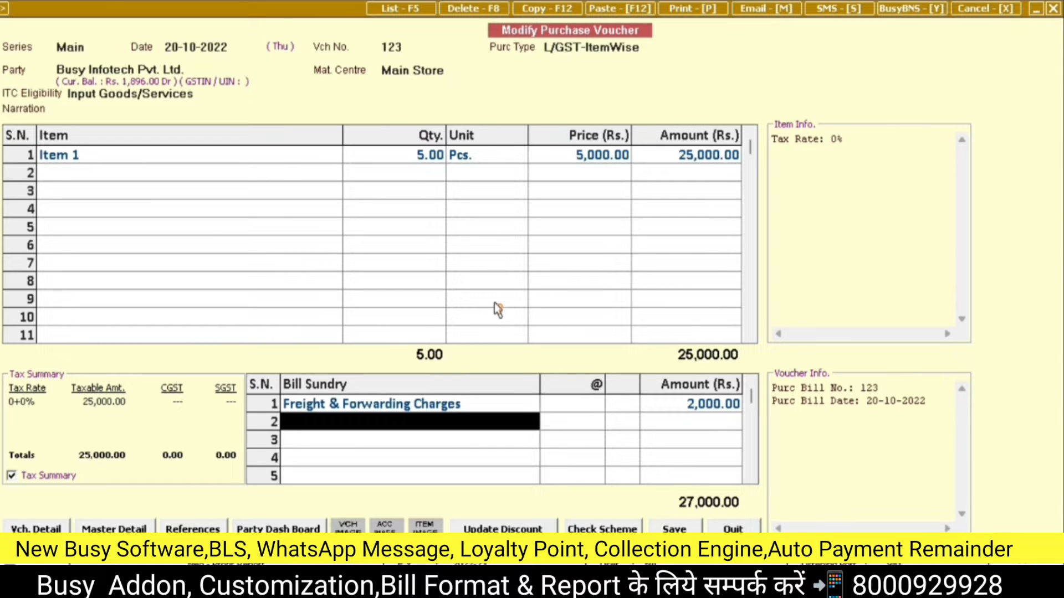
- Save the purchase voucher with the new freight charge and go back to the stock status to review Item 1's cost
key(Return)
key(Left)
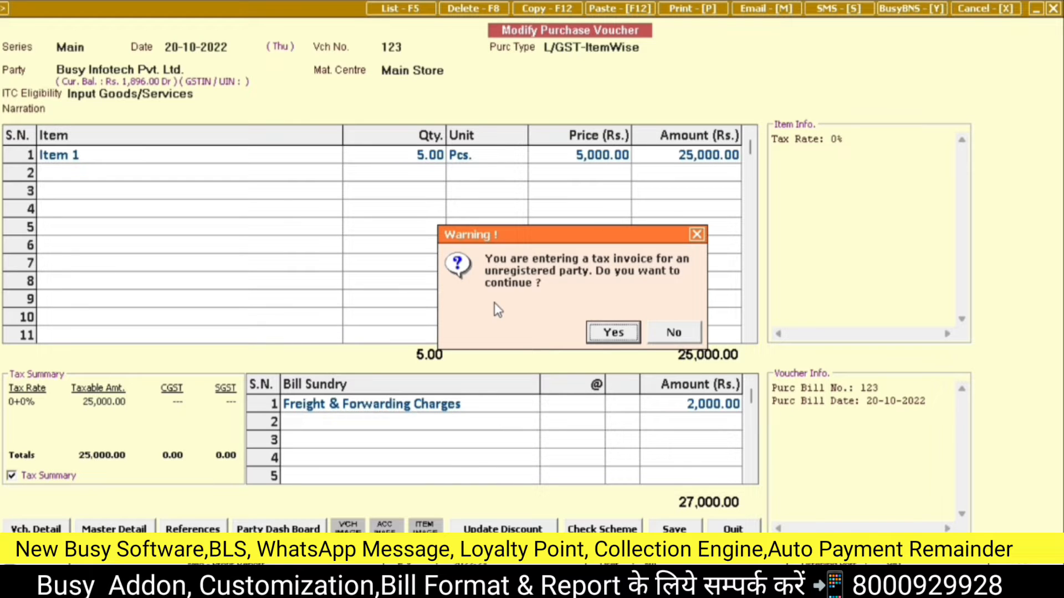
key(Return)
key(Return)
key(Return)
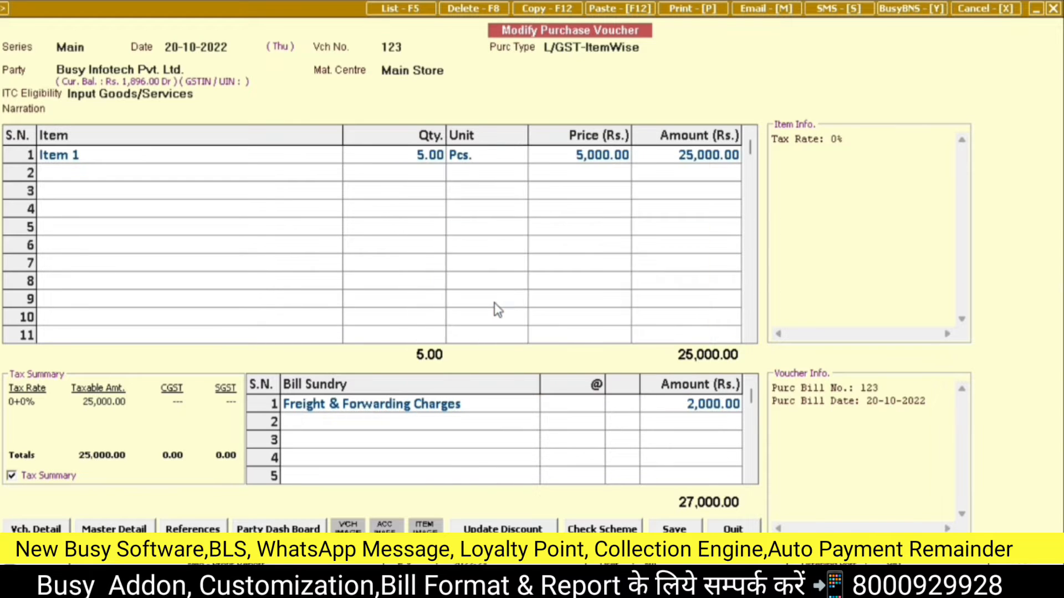
key(Escape)
key(Return)
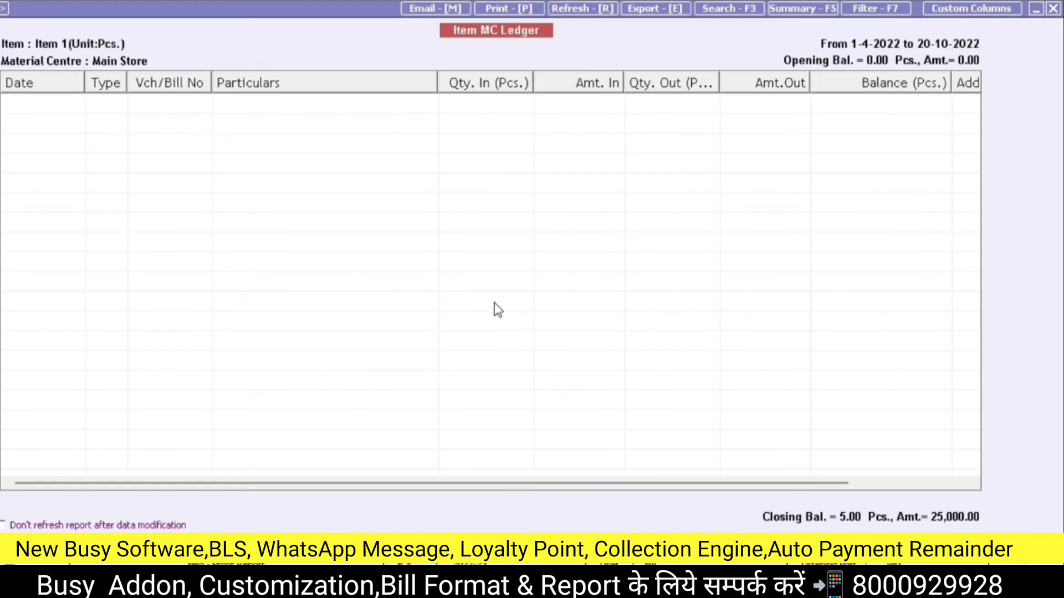
key(Escape)
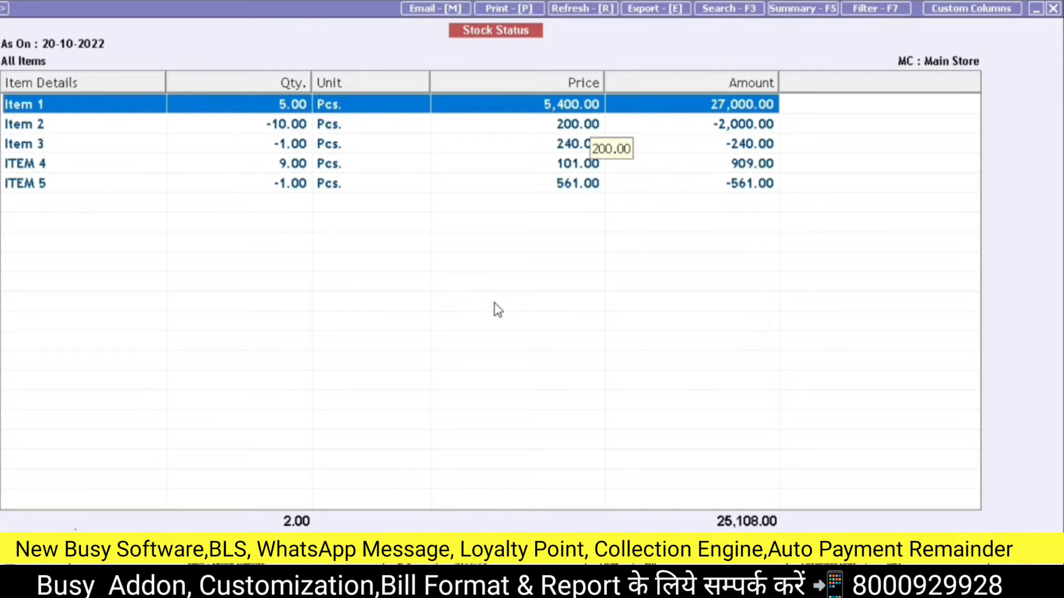
- Narrow the Unit and Price columns of the stock status, select ITEM 5, and leave the report
drag(430, 82, 392, 82)
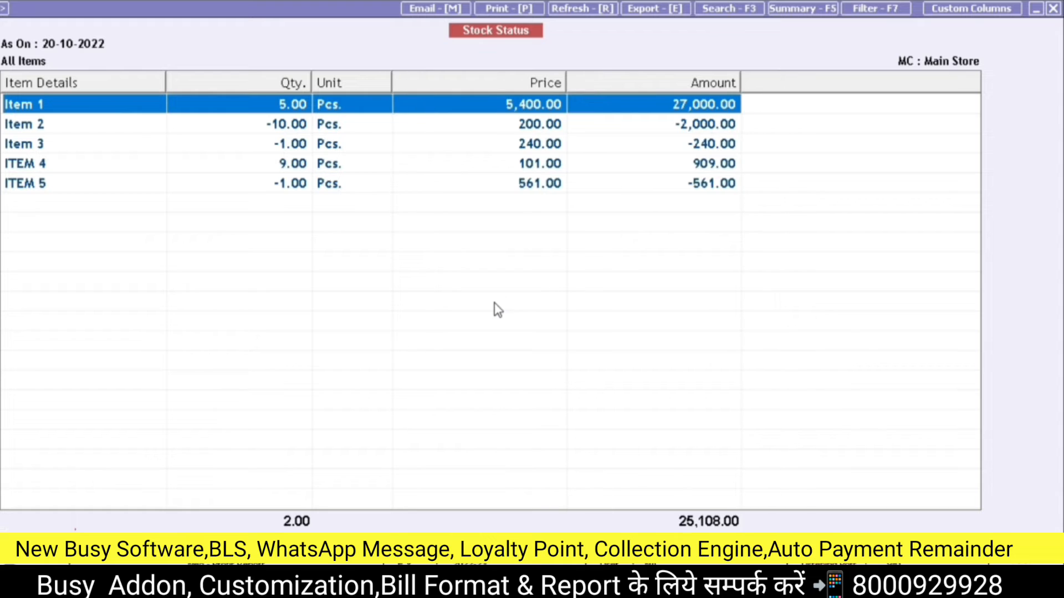
mouse_move(565, 82)
mouse_down()
mouse_move(453, 83)
mouse_move(501, 83)
mouse_up()
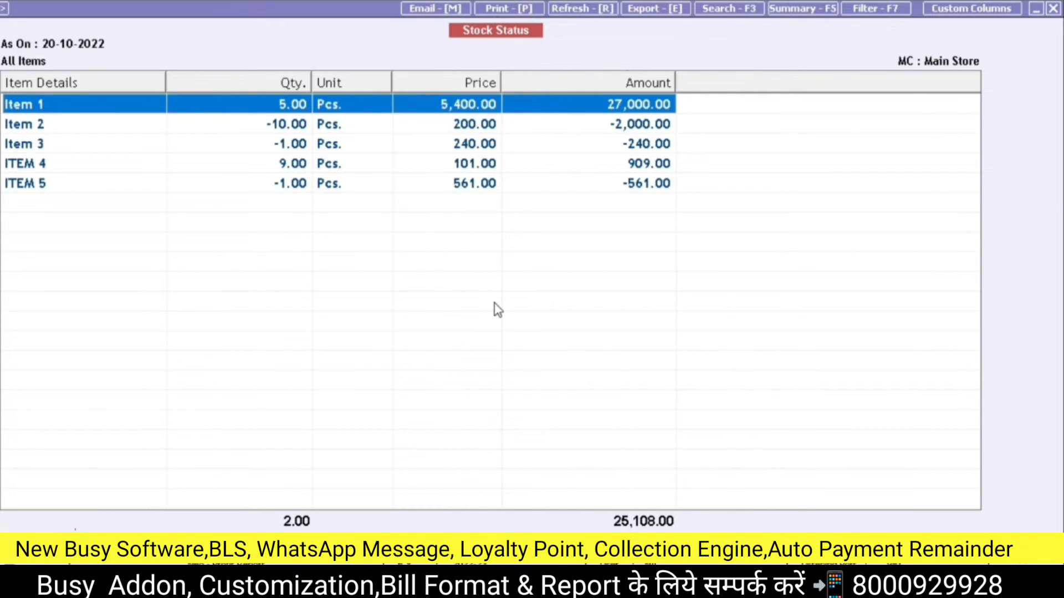
click(494, 183)
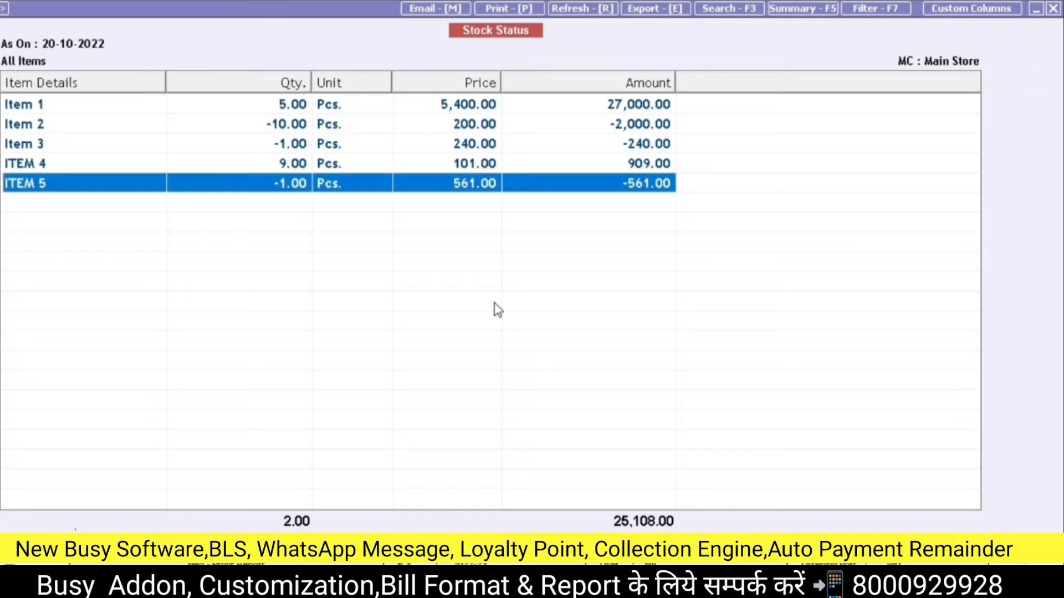
key(Escape)
key(Escape)
key(Escape)
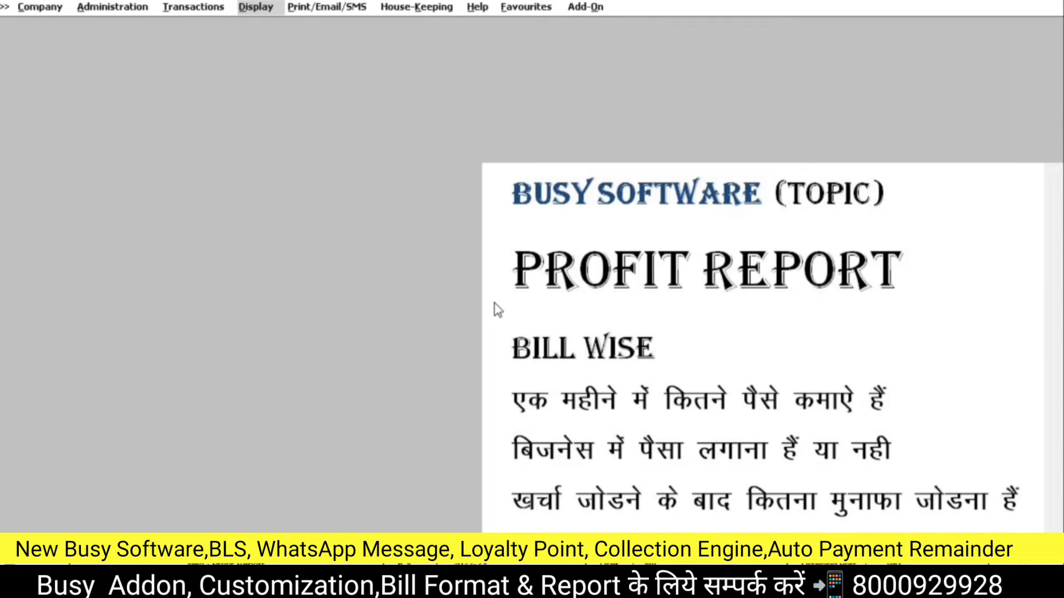
- Start a new sales voucher in the Main series and go to its party field
key(Left)
key(Return)
key(Up)
key(Return)
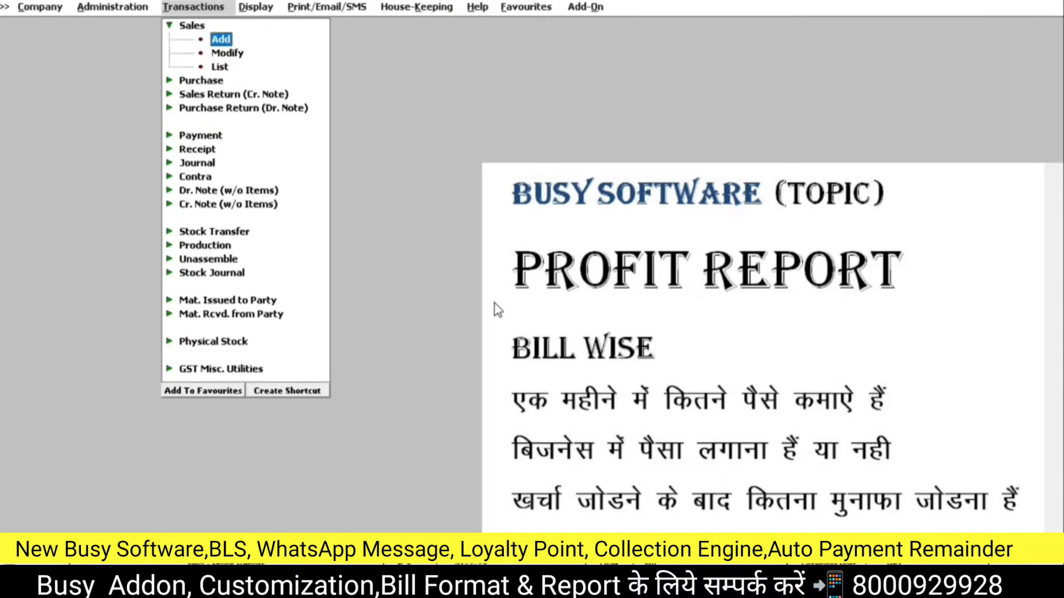
key(Return)
key(Return)
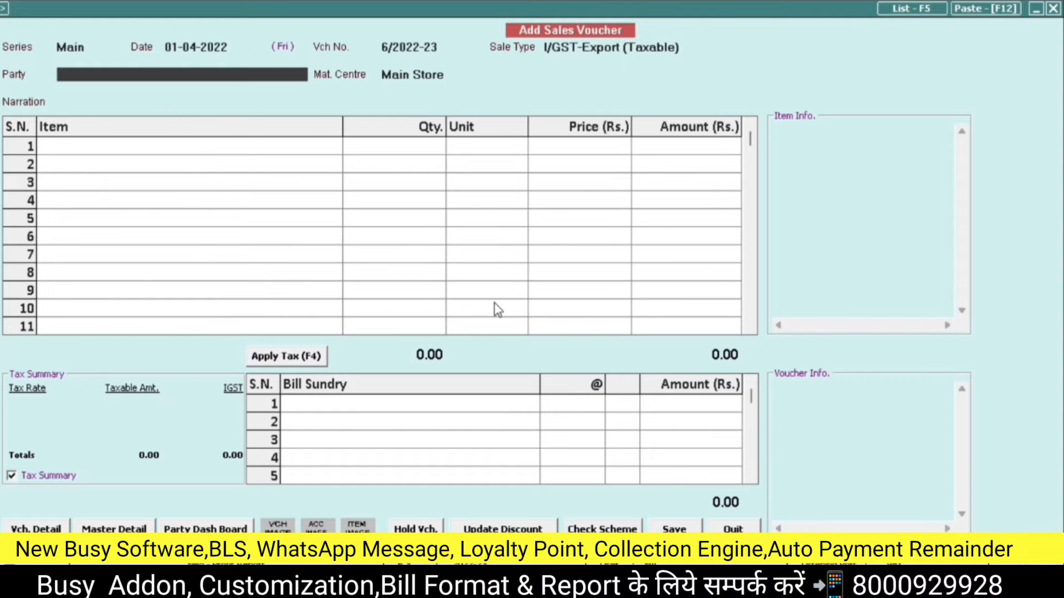
- Set the sales voucher's party to Busy Infotech Pvt. Ltd. and its sale type to L/GST-ItemWise
key(Return)
key(Up)
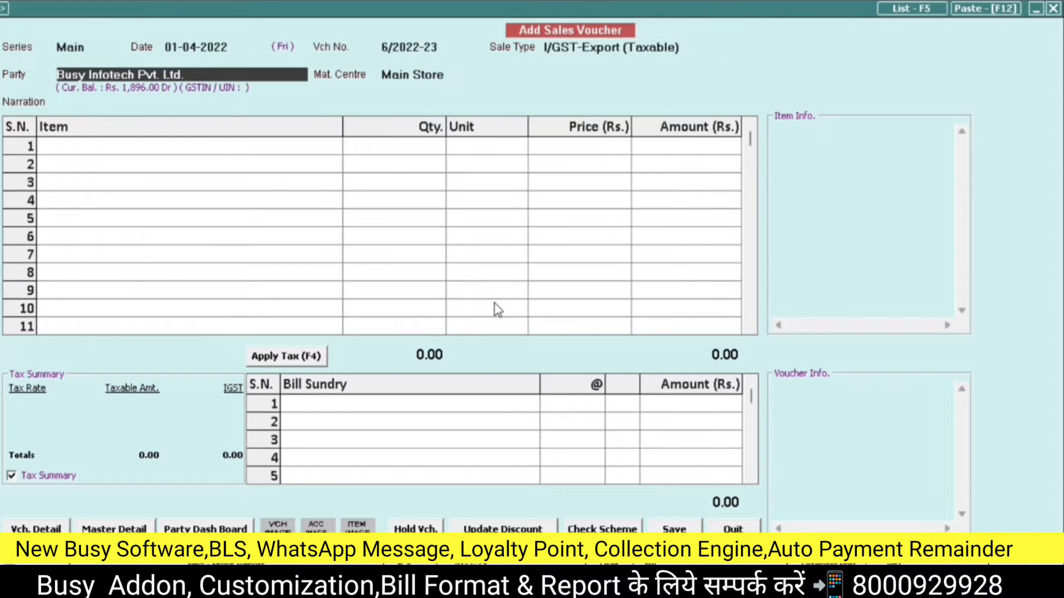
key(Up)
key(space)
key(l)
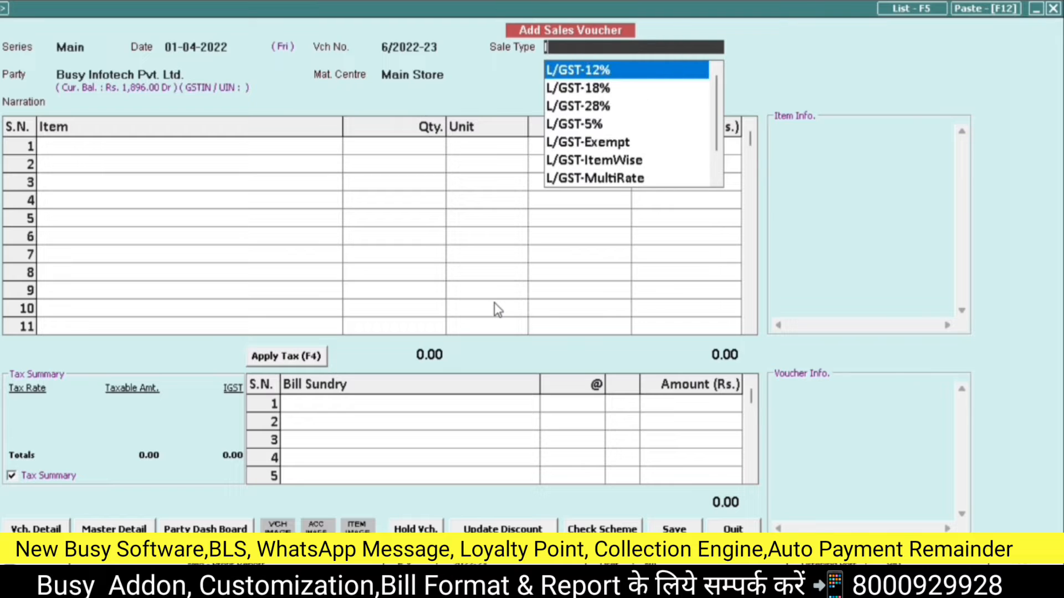
key(Down)
key(Down)
key(Down)
key(Down)
key(Down)
key(Return)
key(Return)
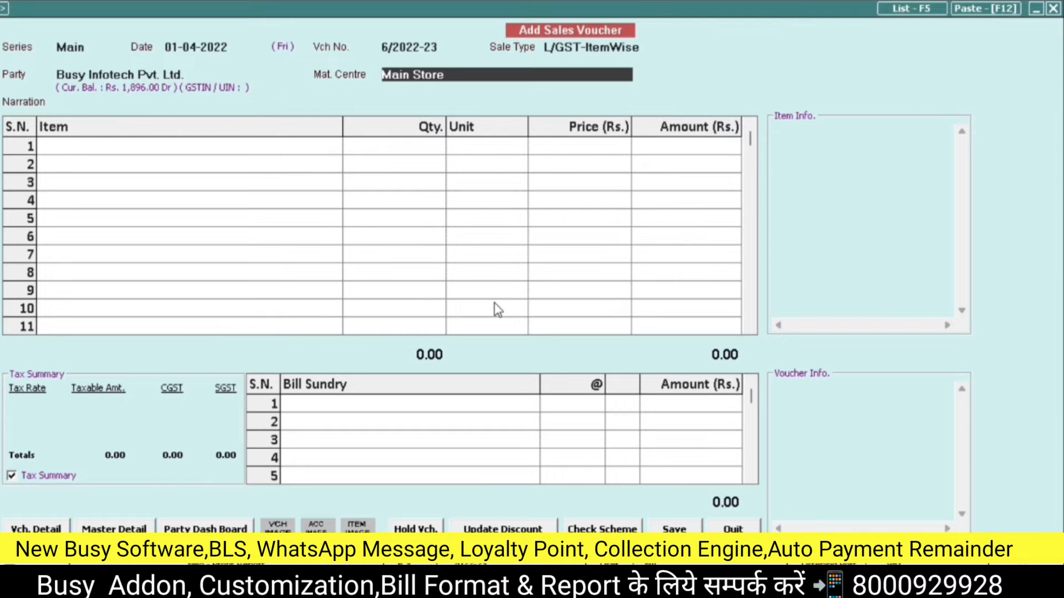
- Add Item 1 with a quantity of 1 to the sales voucher and check its price field
key(Return)
key(Return)
key(Return)
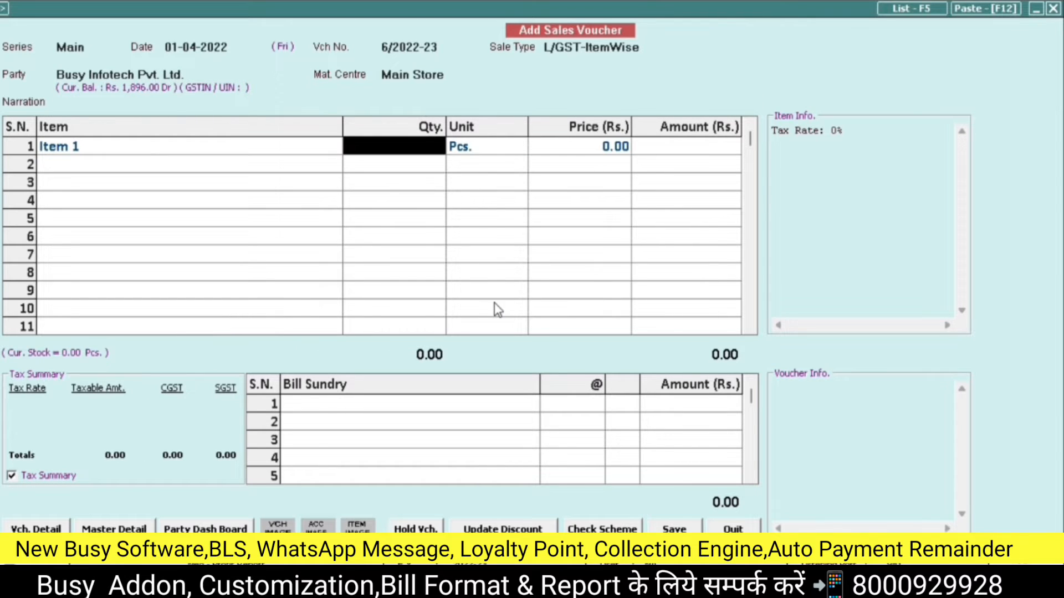
text(1)
key(Return)
key(Left)
key(Return)
key(Return)
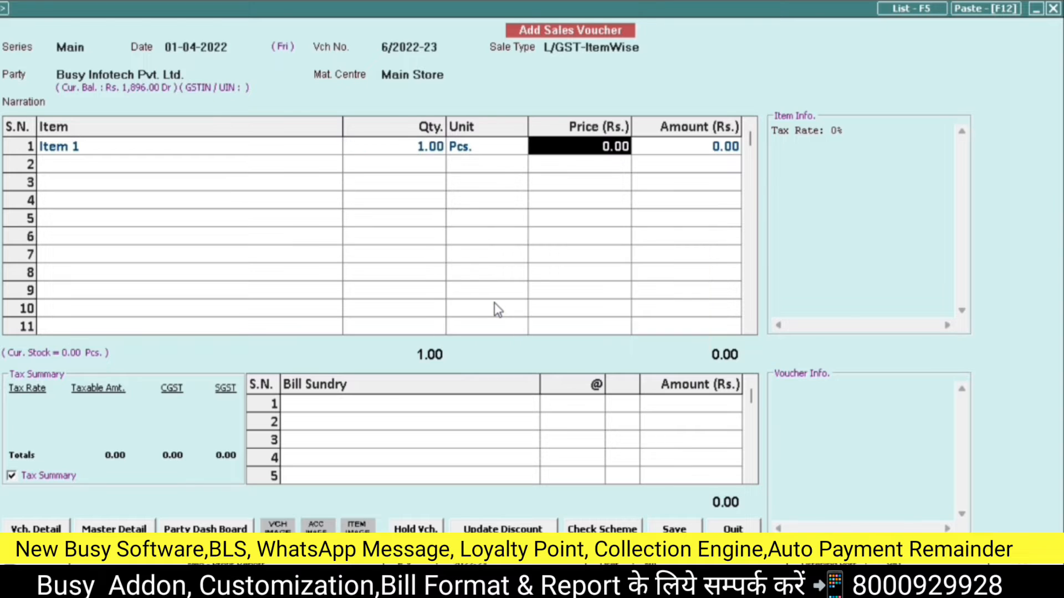
key(Return)
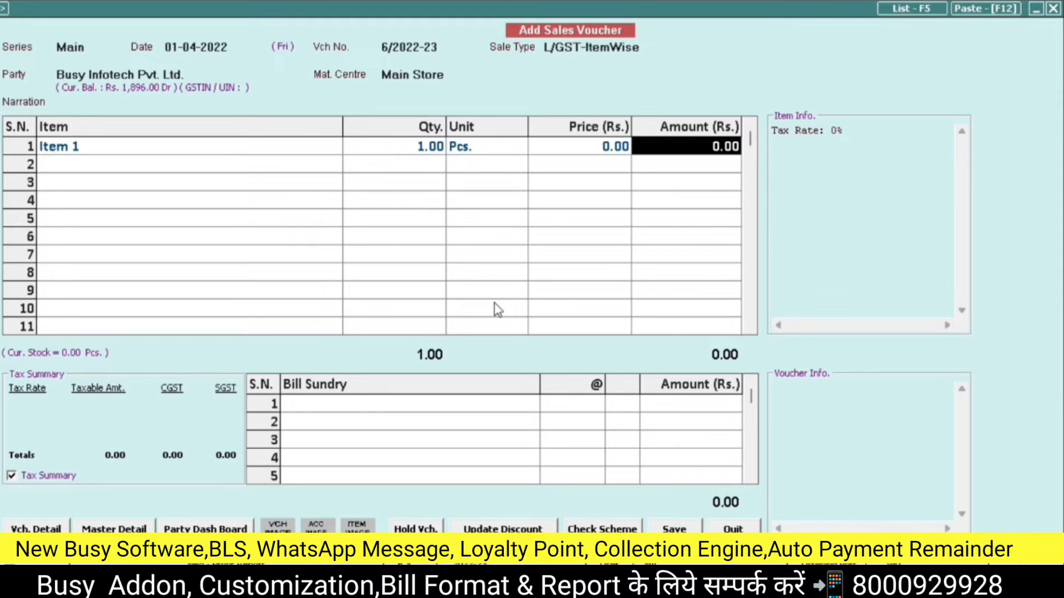
- Go back to Item 1's entry and quit the sales voucher without saving
key(Left)
key(Left)
key(Left)
key(Left)
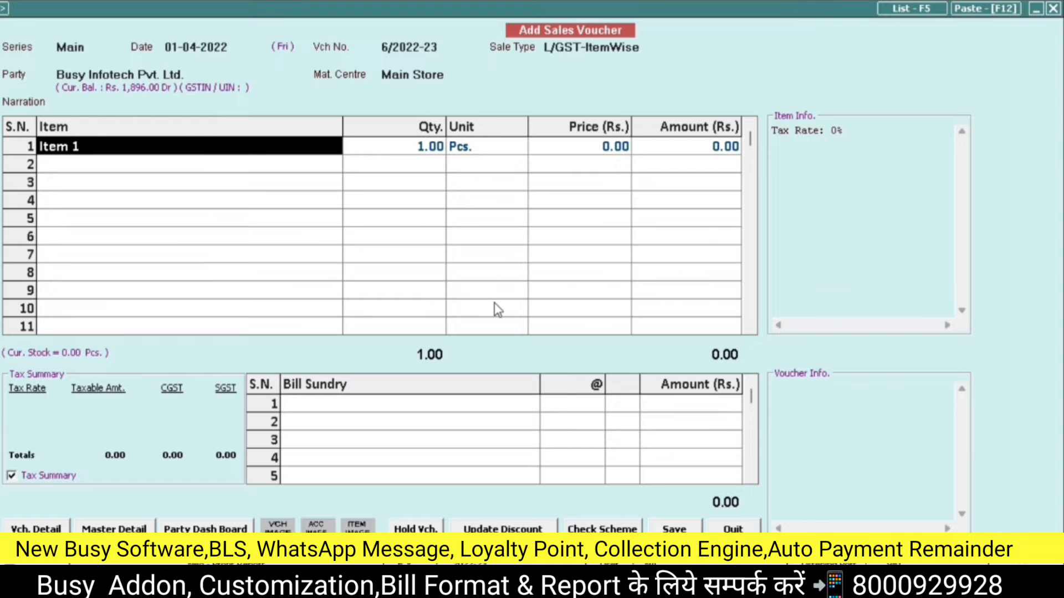
key(Escape)
key(Escape)
key(Escape)
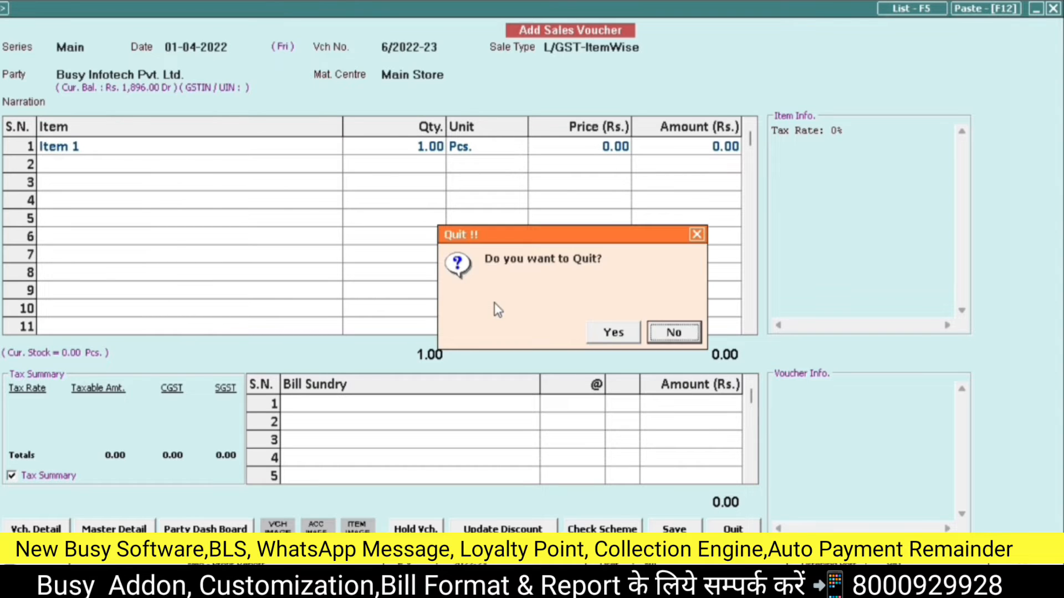
key(Left)
key(Return)
- Open purchase voucher 123 of the Main series dated 20-10-2022 for modification and go to its item rows
key(Down)
key(Down)
key(Down)
key(Right)
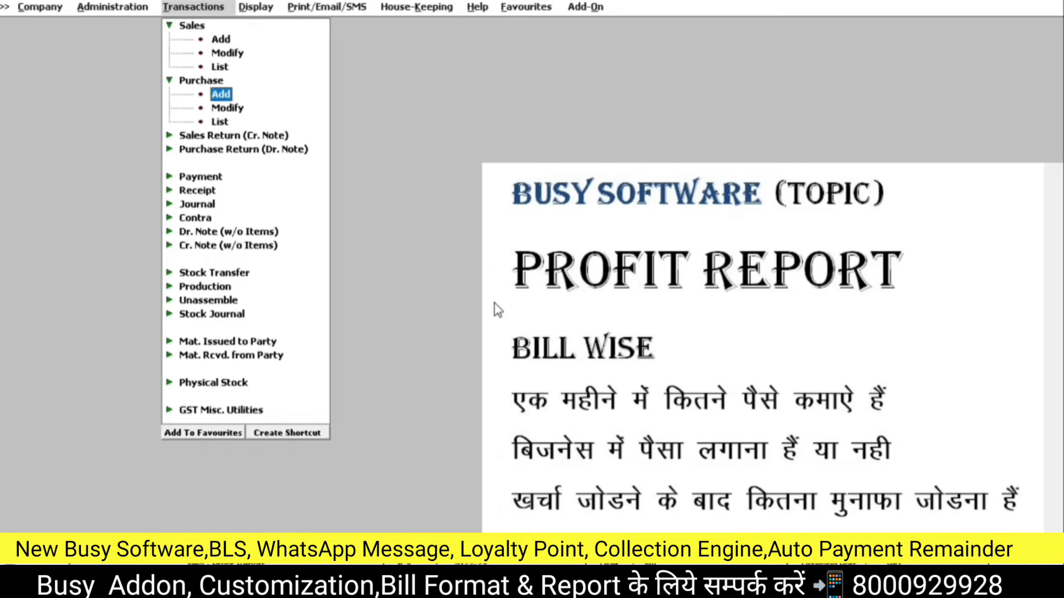
key(Down)
key(Return)
key(Return)
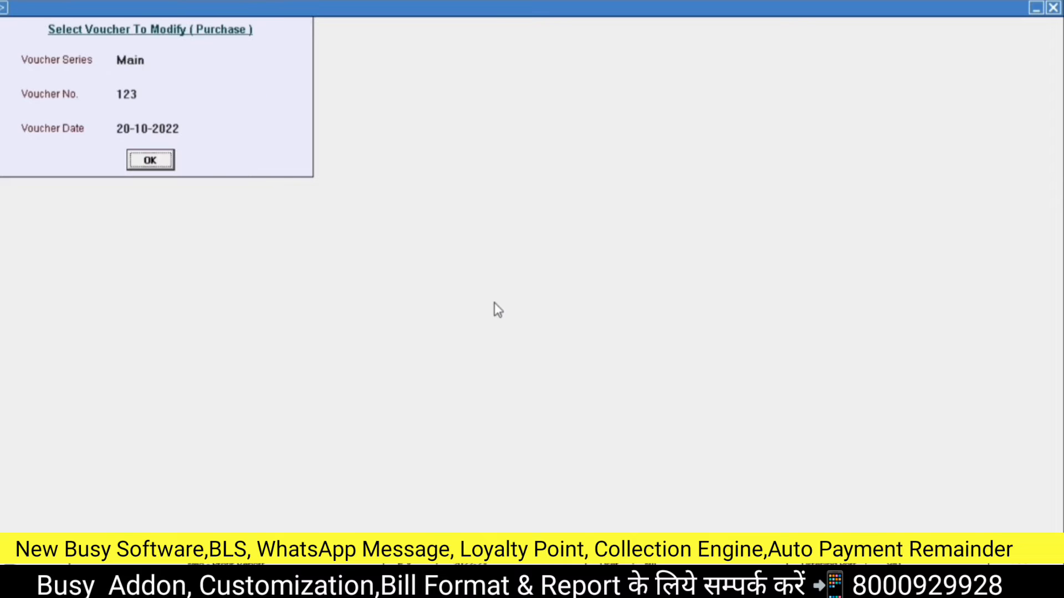
key(Return)
key(Return)
key(Return)
key(Return)
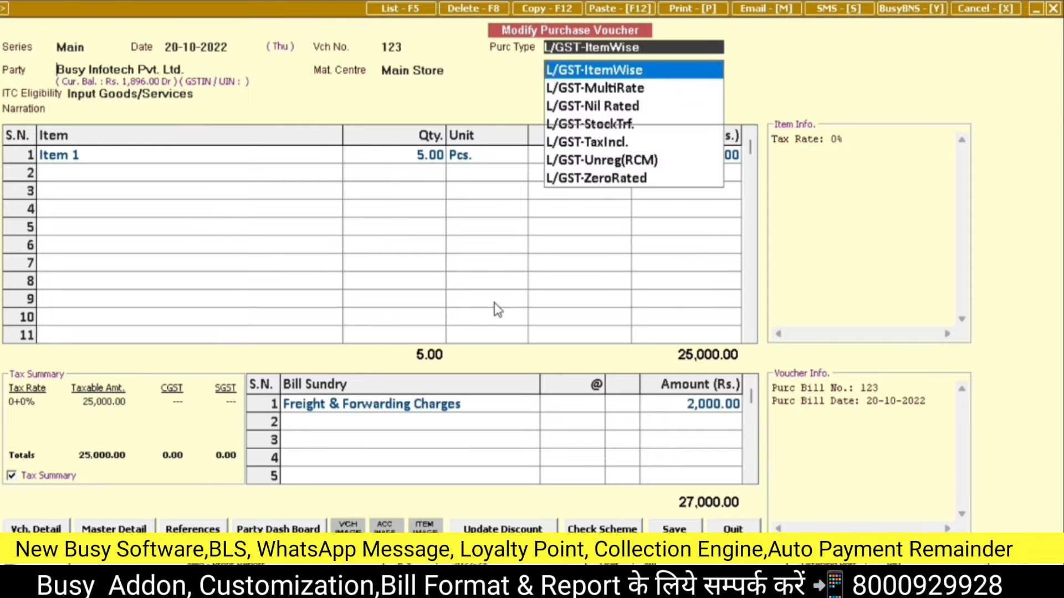
key(Return)
key(Return)
key(Return)
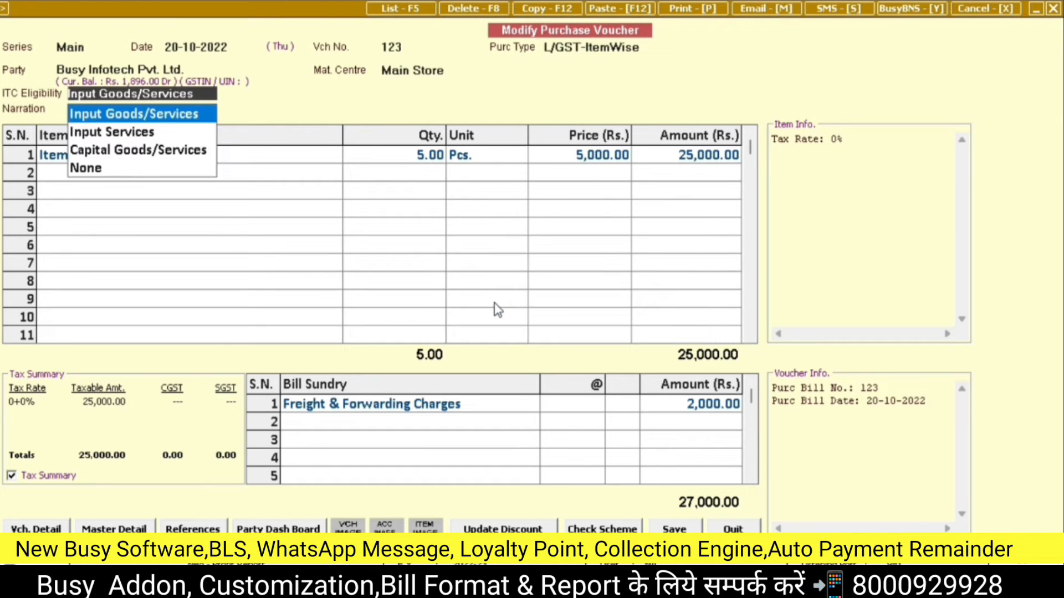
key(Return)
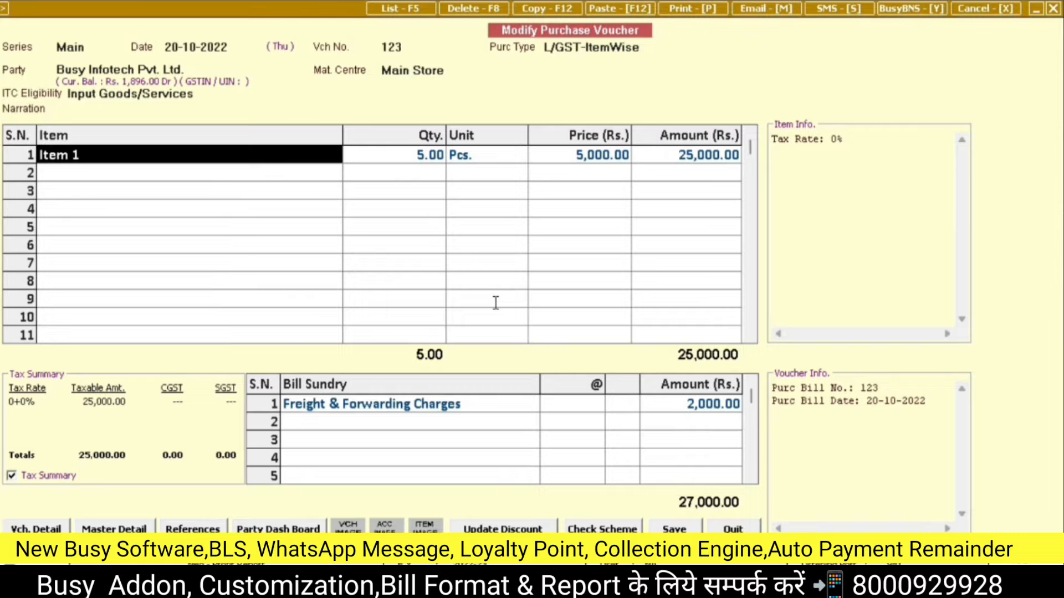
- Save the purchase voucher, keeping its GST reporting details, to reach the item sales price update
key(Tab)
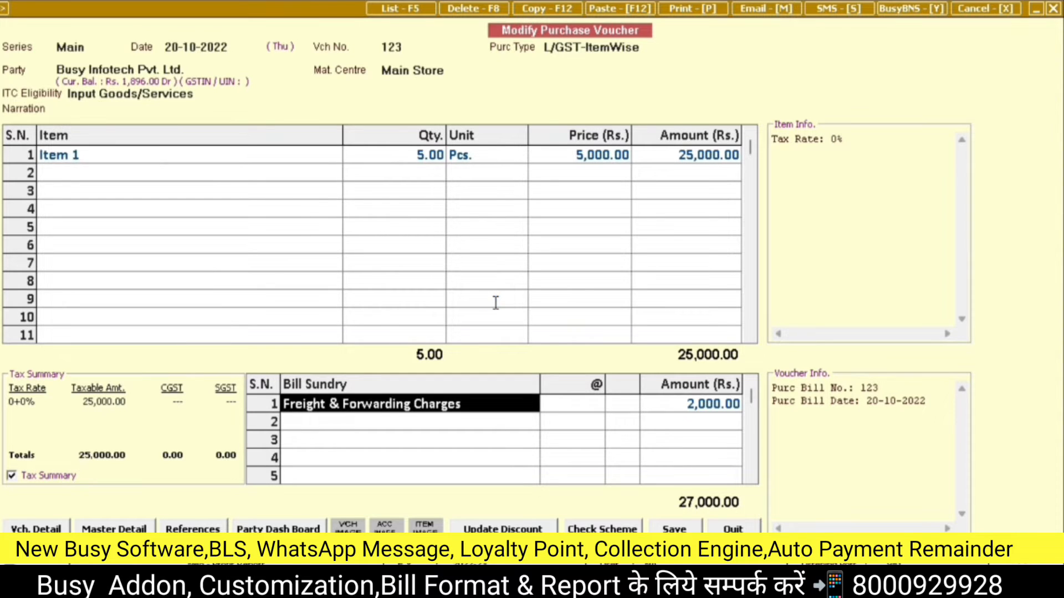
key(F2)
key(Left)
key(Return)
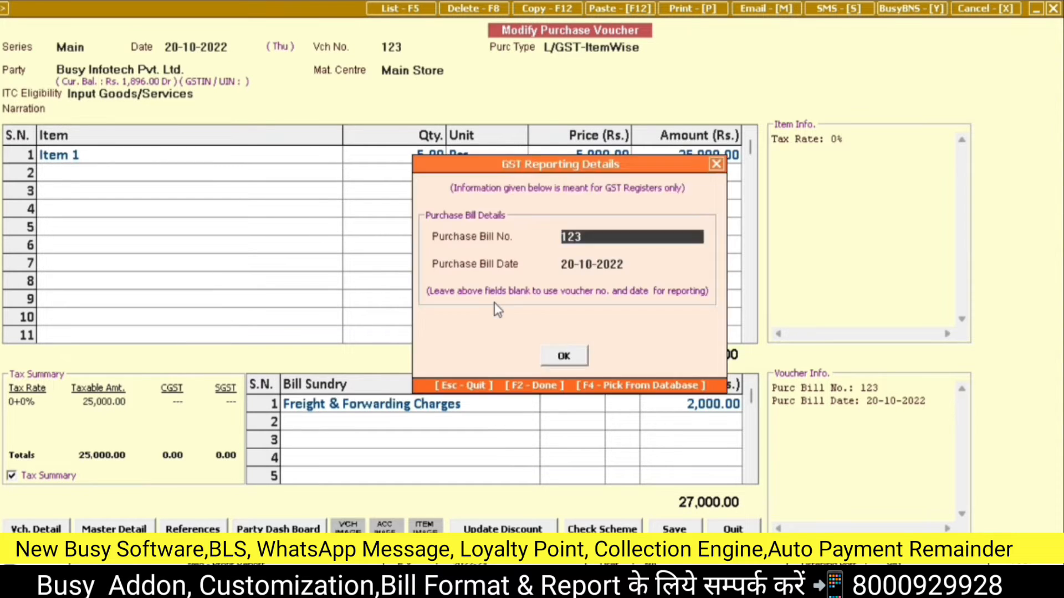
key(Return)
key(Return)
key(Return)
key(Return)
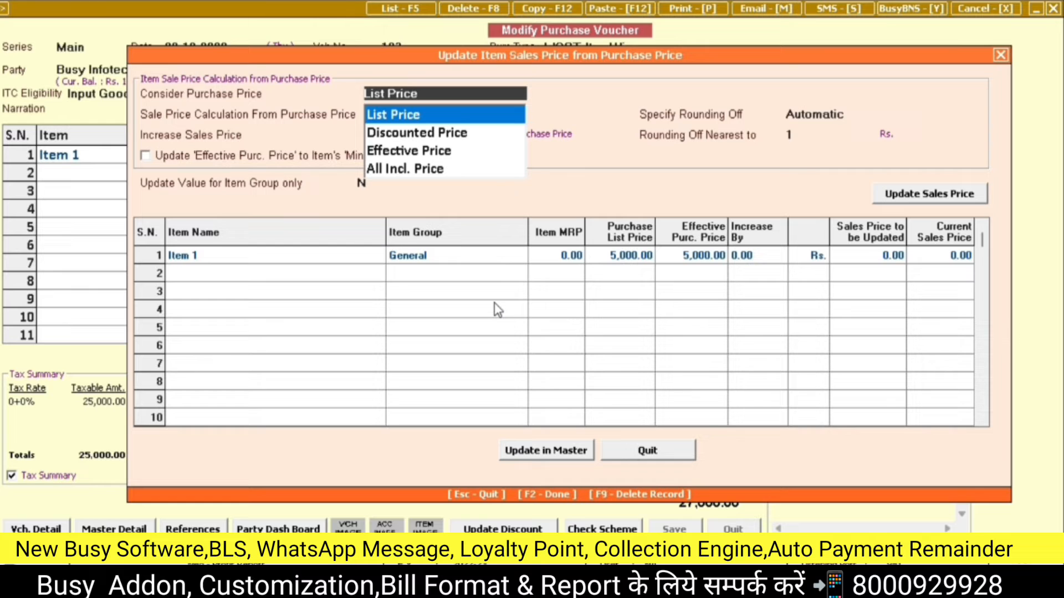
- Try calculating the sales price from the List Price with Add Percentage, and return to the purchase price choice
key(Return)
key(Return)
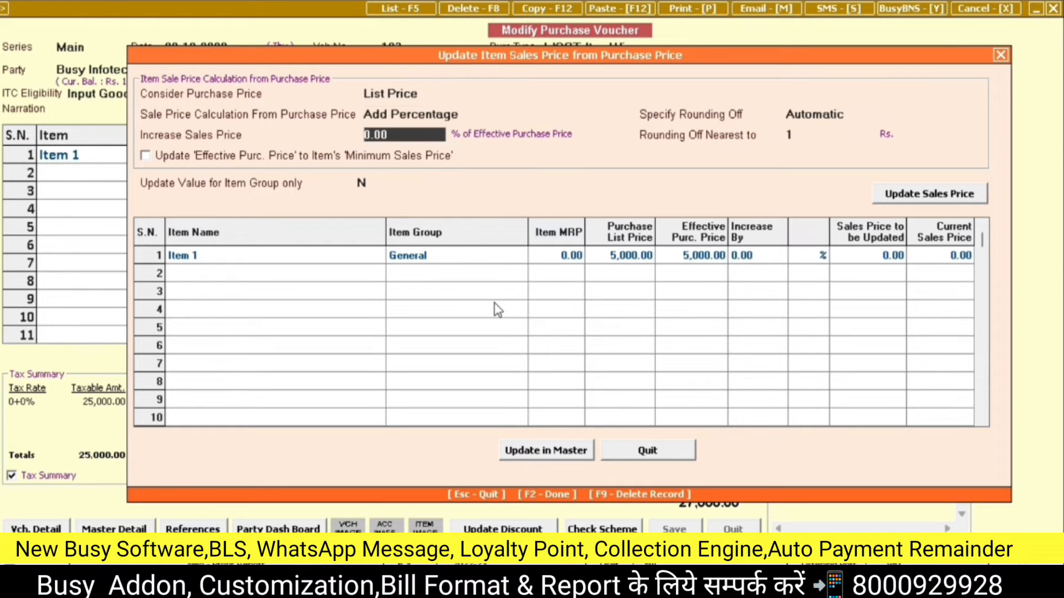
text(10)
key(shift+Home)
key(Up)
key(Up)
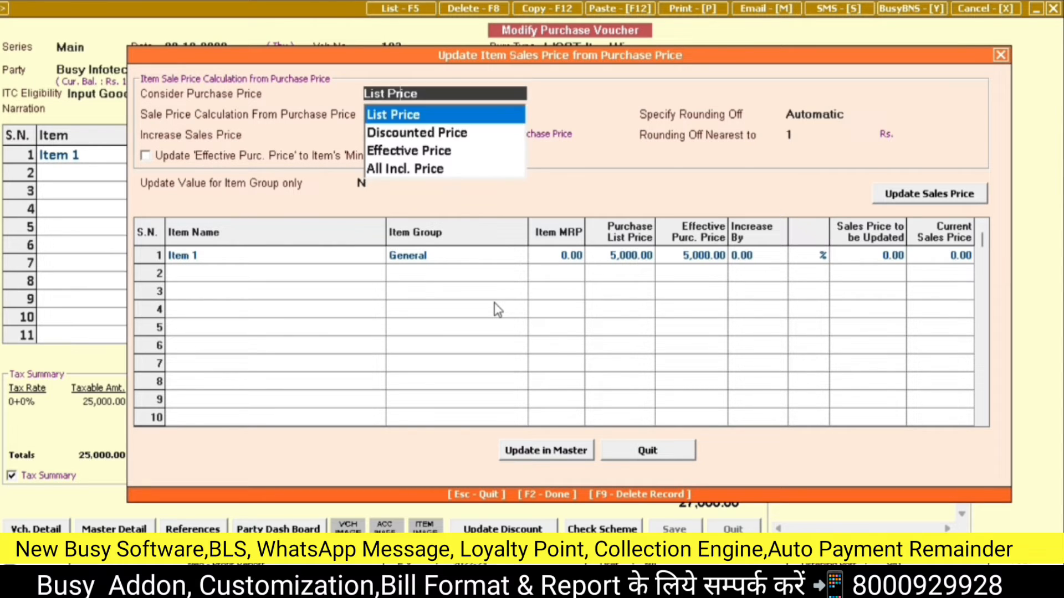
- Base the sales price on the Effective Price with Add Percentage of 10, rounded automatically to the nearest Rs. 1
key(Down)
key(Down)
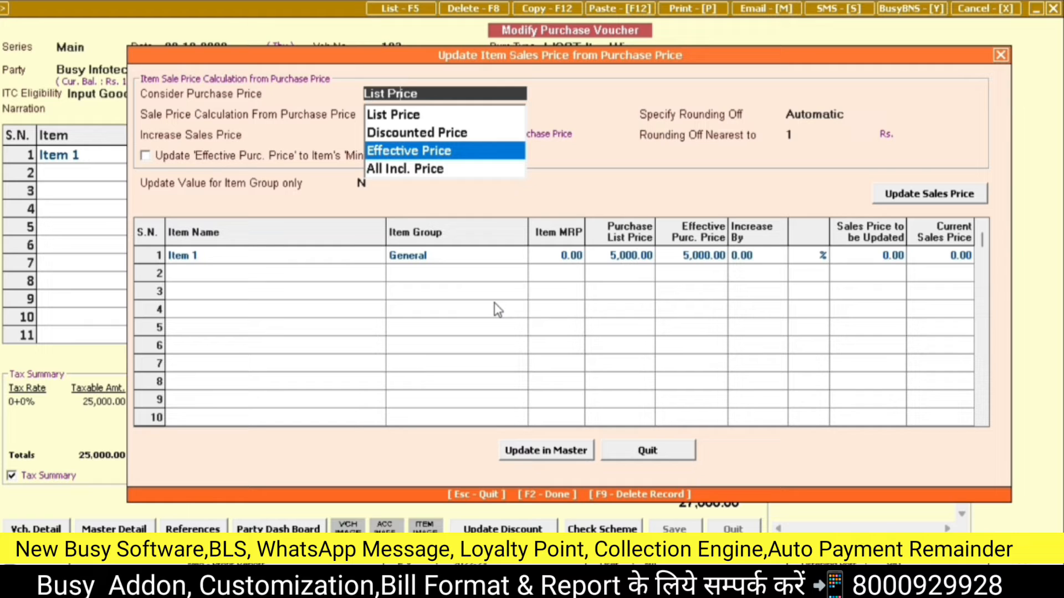
key(Return)
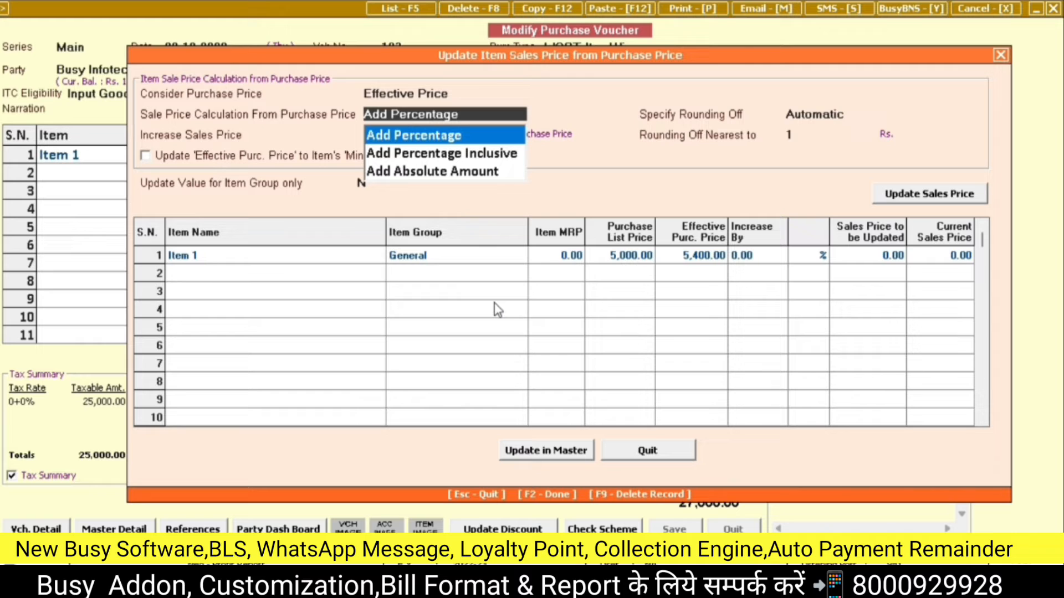
key(Return)
text(1)
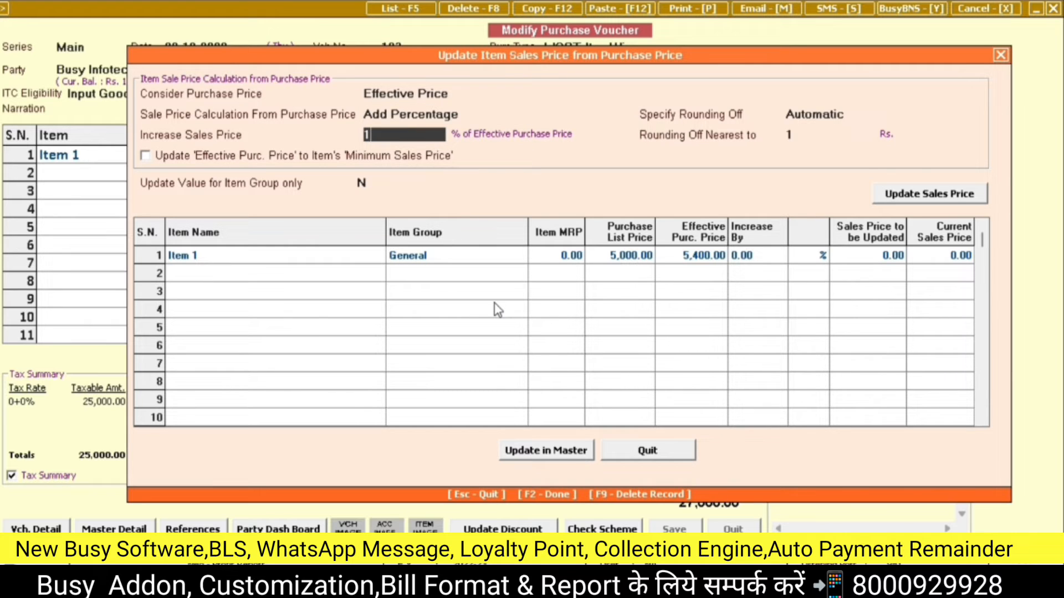
text(0)
key(Return)
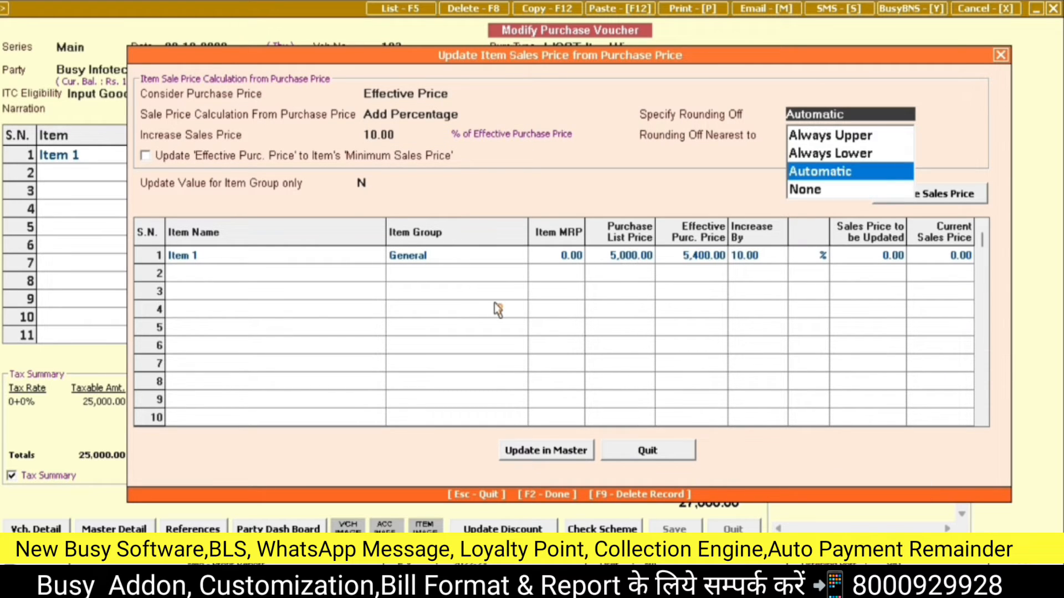
key(Return)
key(Return)
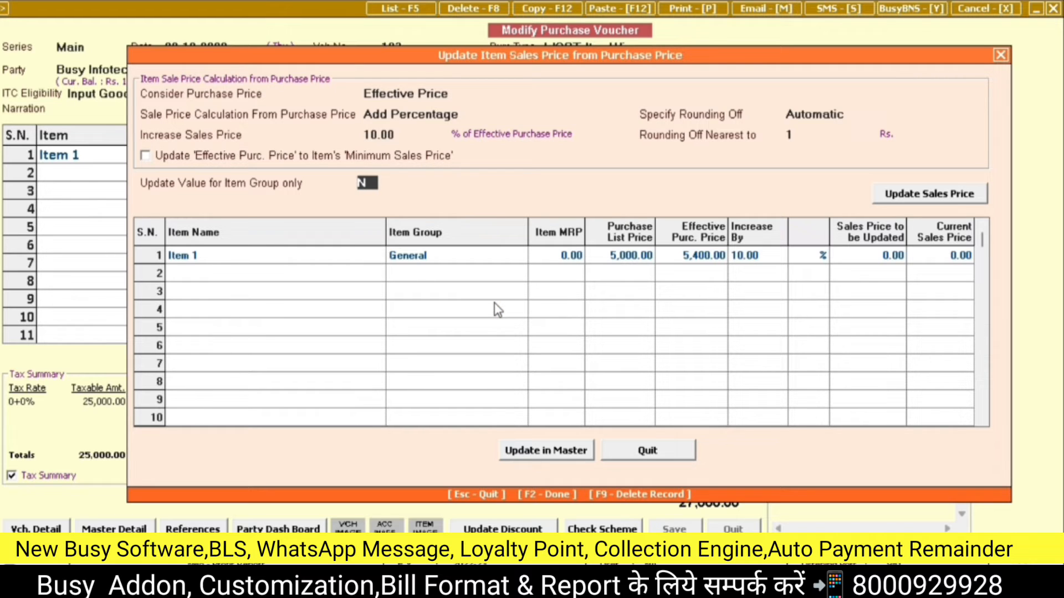
- Calculate Item 1's new sales price, update it in the item master, and leave purchase modification
key(Return)
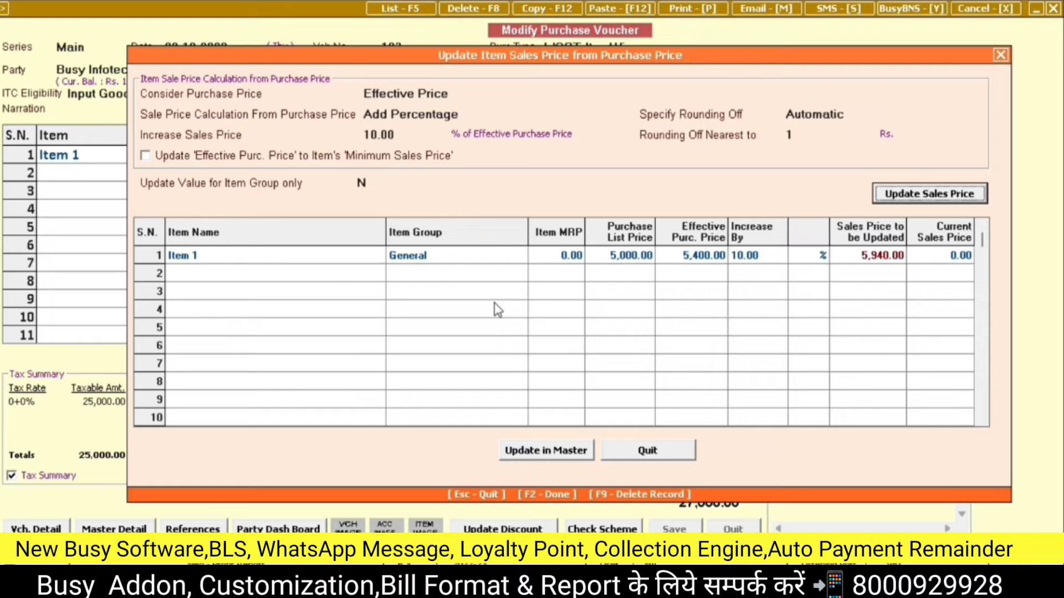
key(Return)
key(Return)
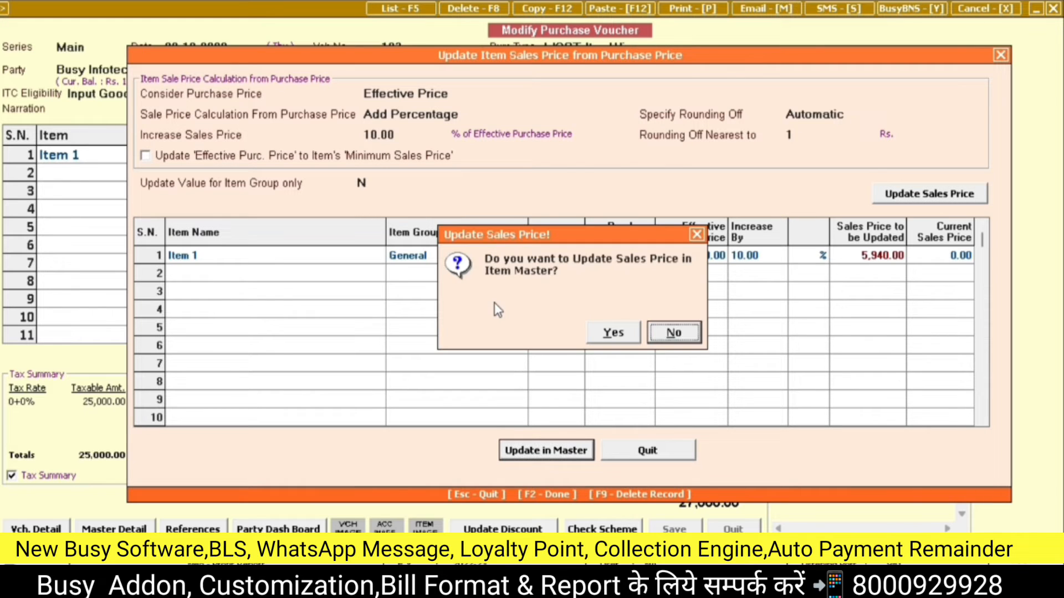
key(Left)
key(Return)
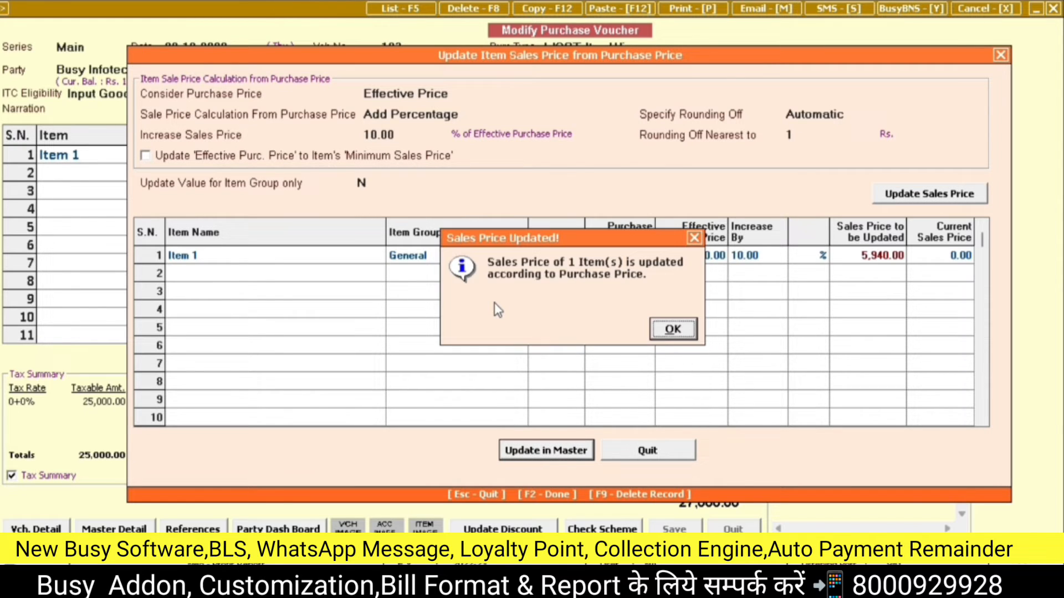
key(Return)
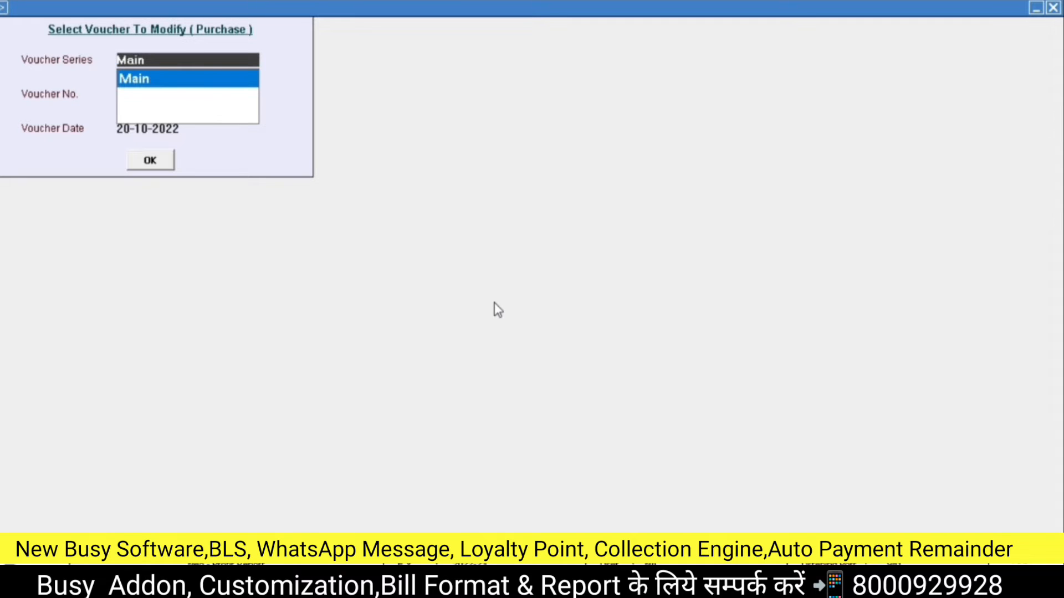
key(Escape)
key(Escape)
key(Escape)
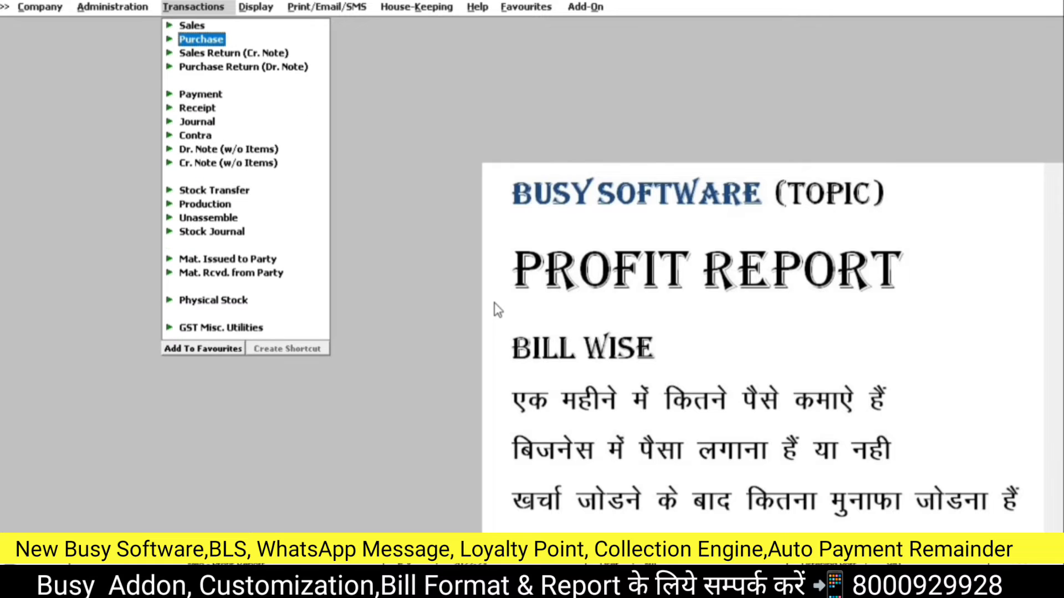
- Start a new sales voucher in the Main series with sale type L/GST-ItemWise and party Cash
key(Up)
key(Return)
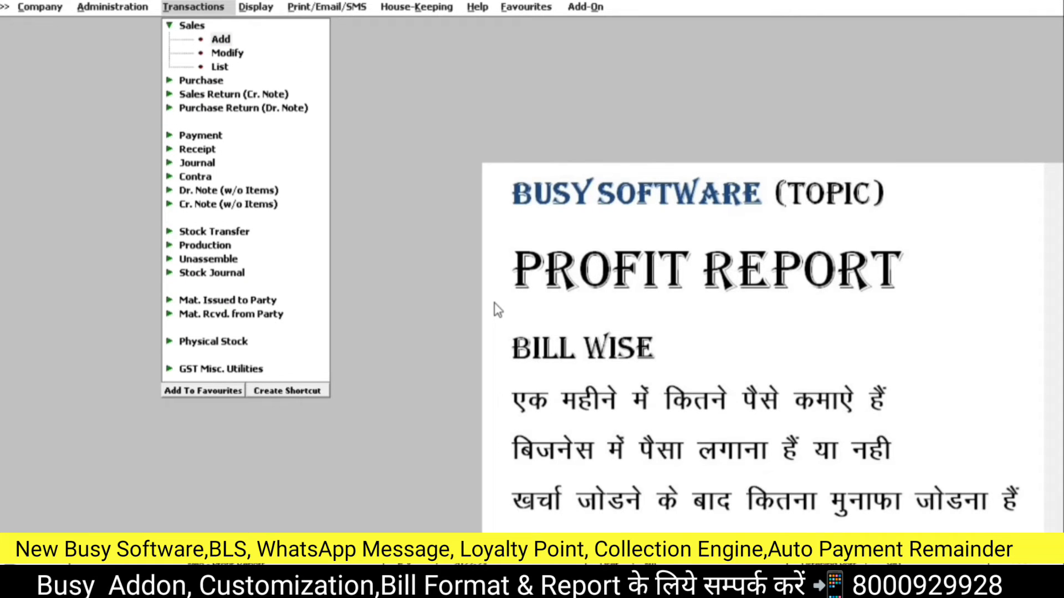
key(Return)
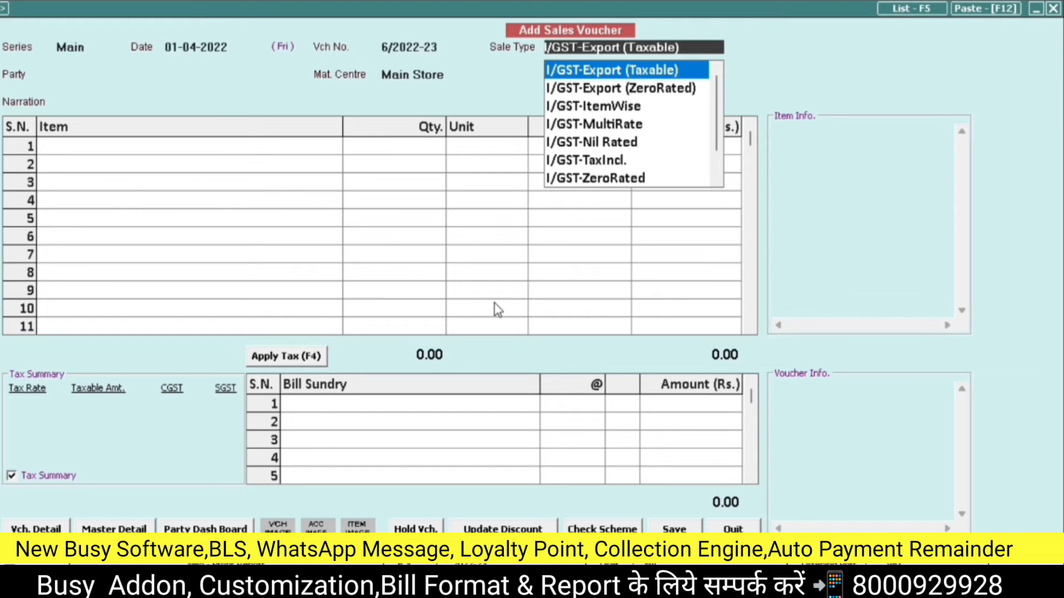
text(lg)
key(Down)
key(Down)
key(Down)
key(Down)
key(Down)
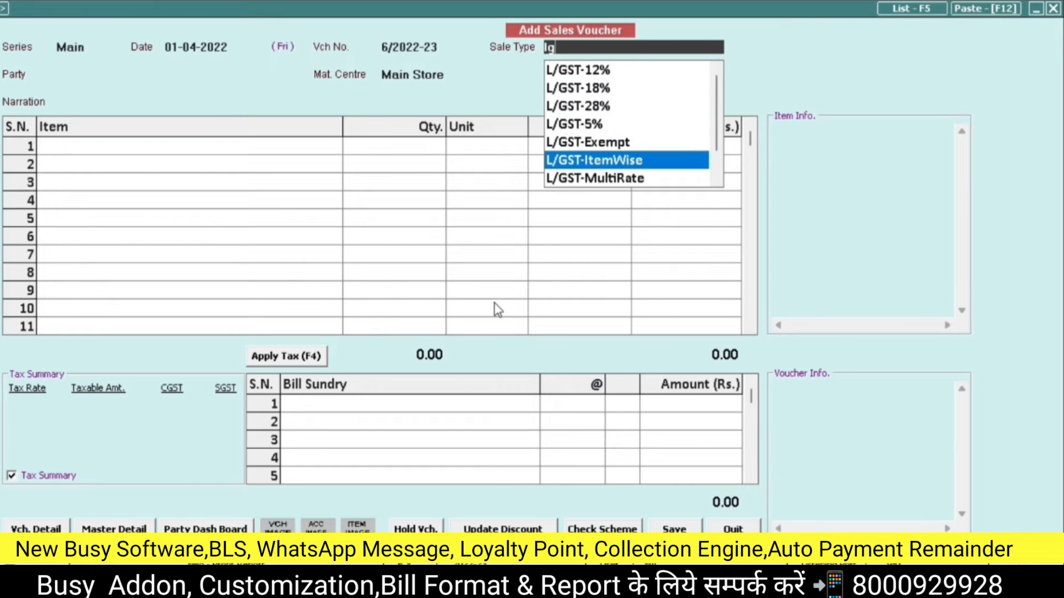
key(Return)
key(Down)
key(Return)
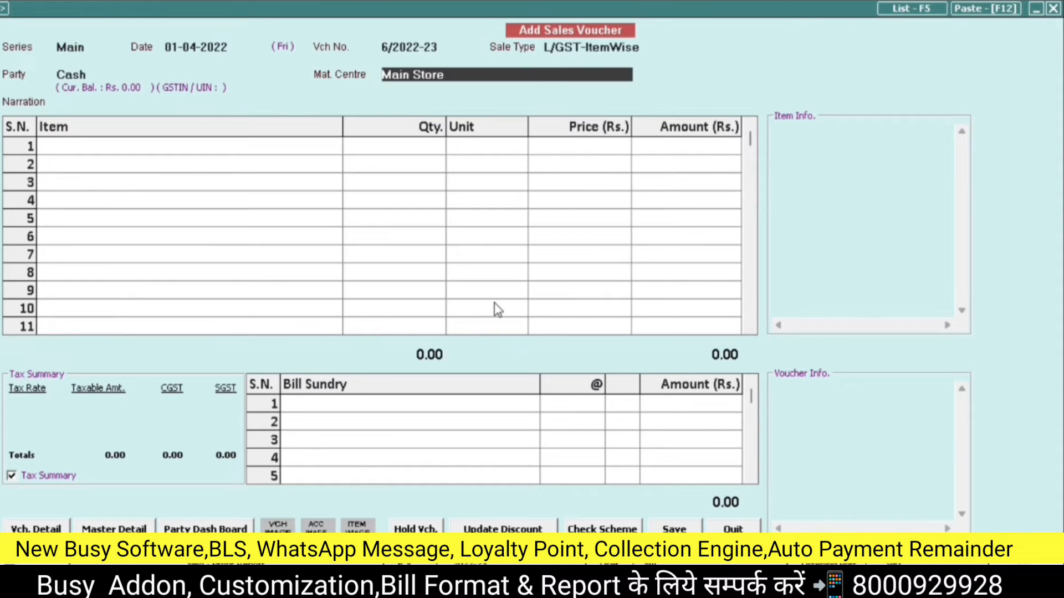
- Keep Main Store as the material centre and enter Item 1 with a quantity of 1 in the sales voucher
key(Return)
key(Return)
key(Down)
key(Up)
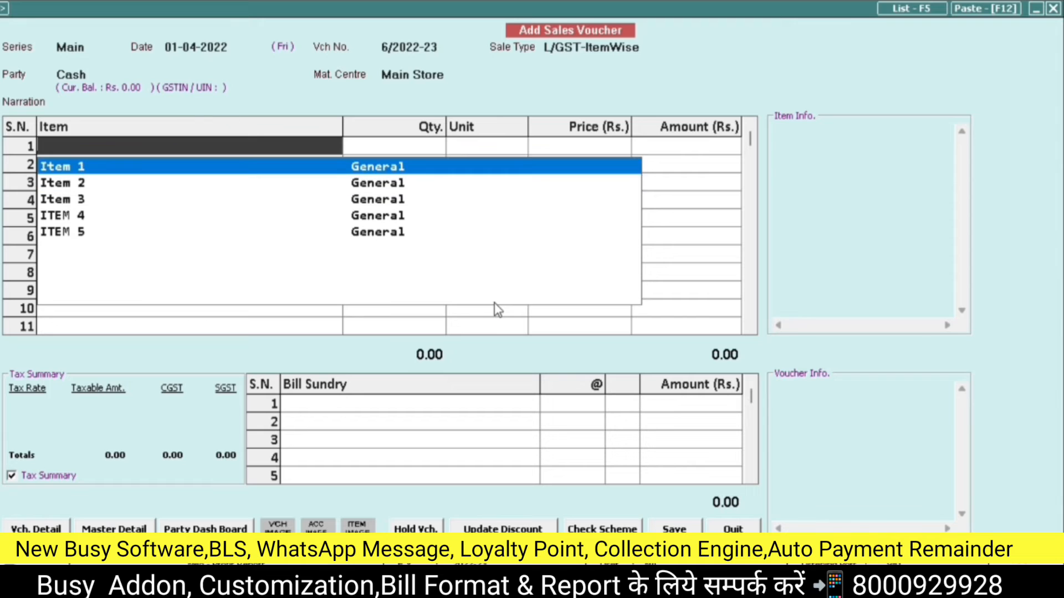
key(Return)
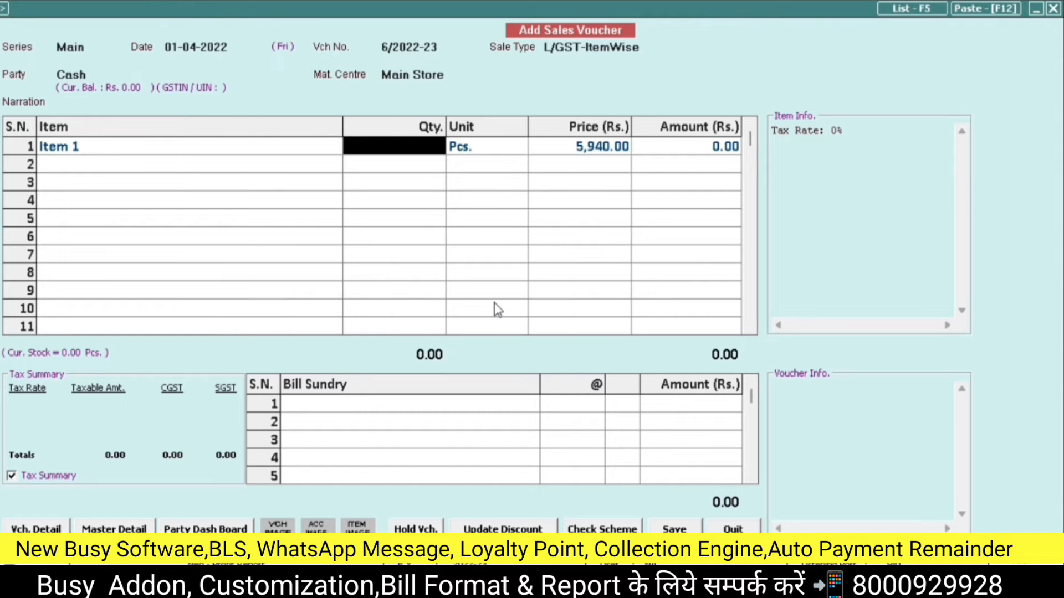
text(1)
key(Return)
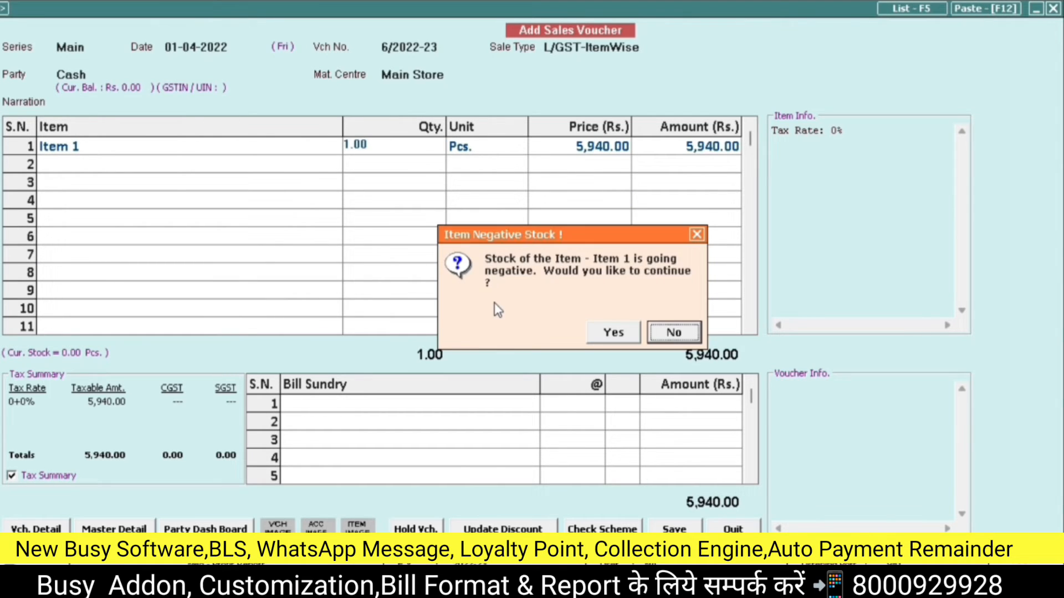
- Allow negative stock for Item 1 and accept its 5,940.00 price and exempt item-wise GST details
key(Left)
key(Return)
key(Return)
key(Return)
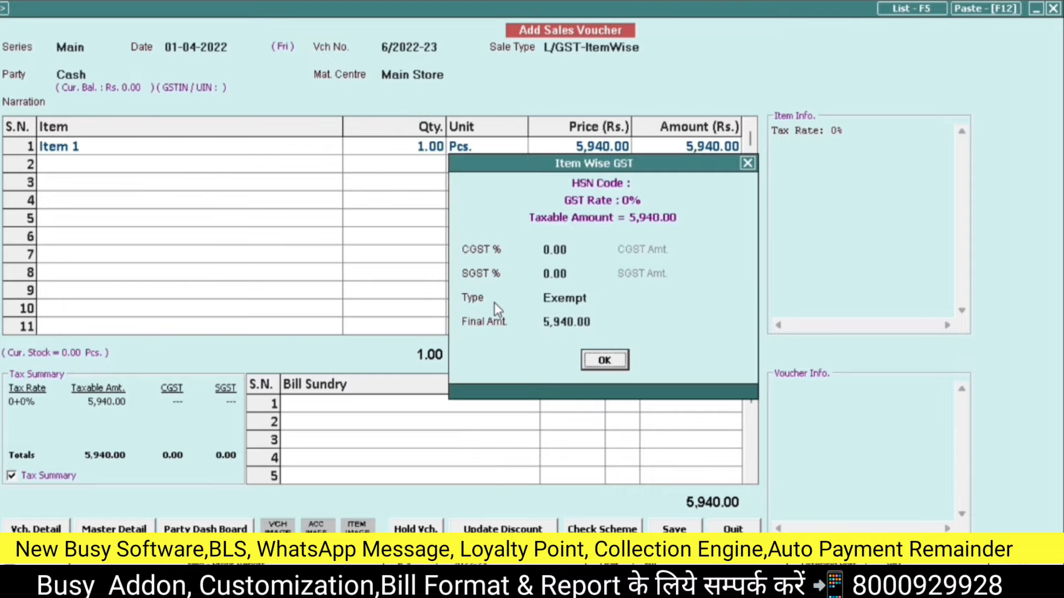
key(Return)
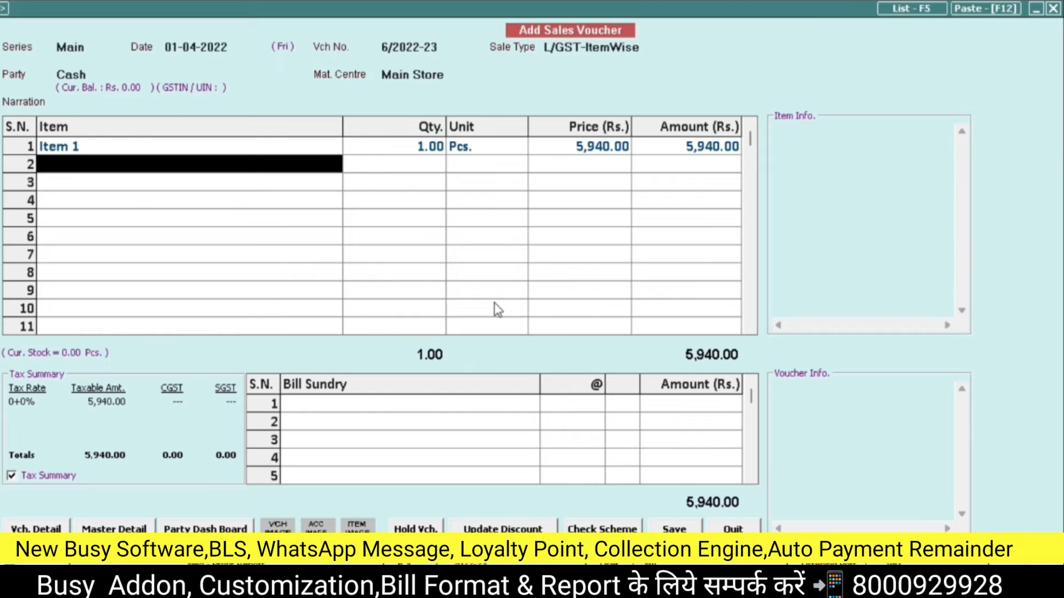
- Save the sales voucher without bill sundries and leave sales voucher entry
key(Return)
key(Return)
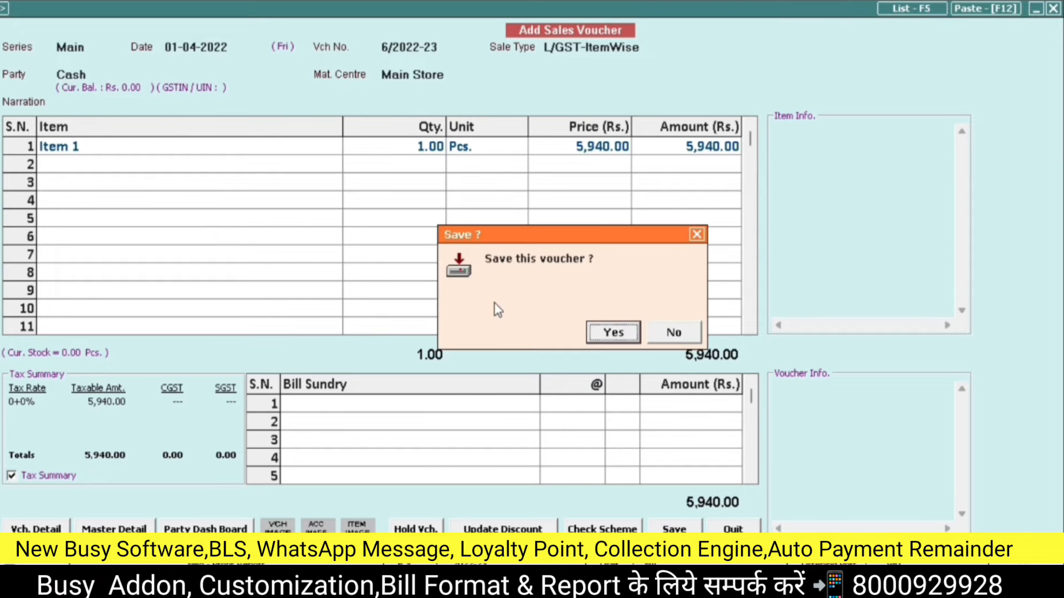
key(Return)
key(Escape)
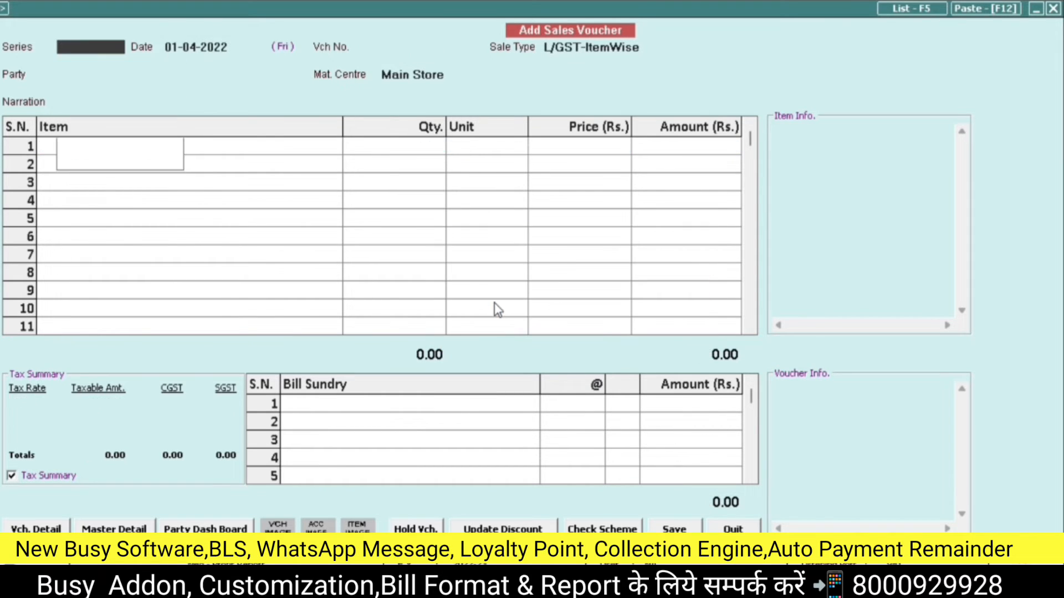
key(Escape)
key(Escape)
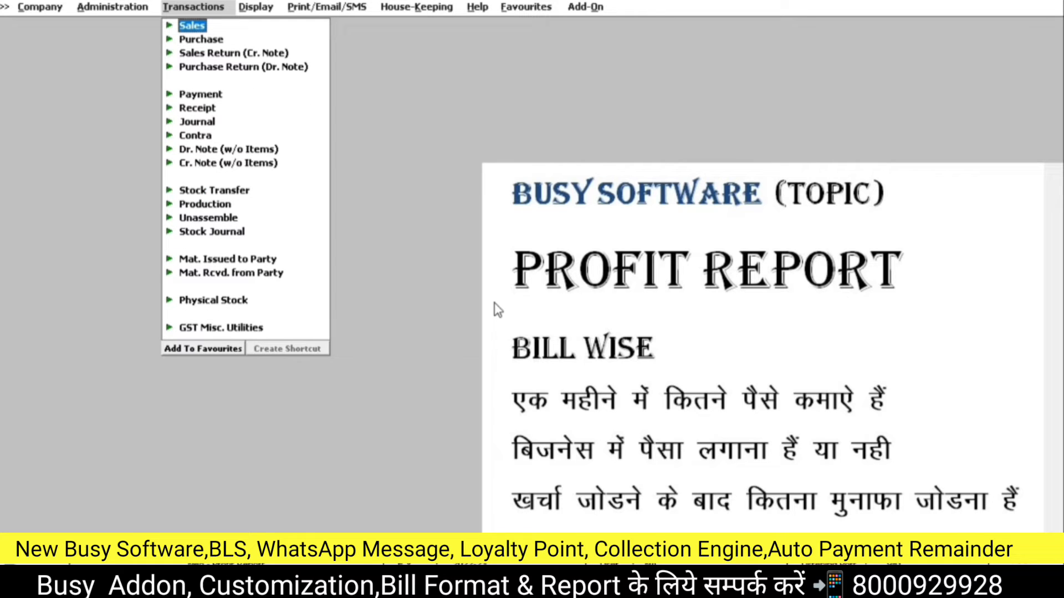
- Generate the Bill Wise Profit custom report for 01-04-2022 to 31-03-2023, accepting demo mode
key(Right)
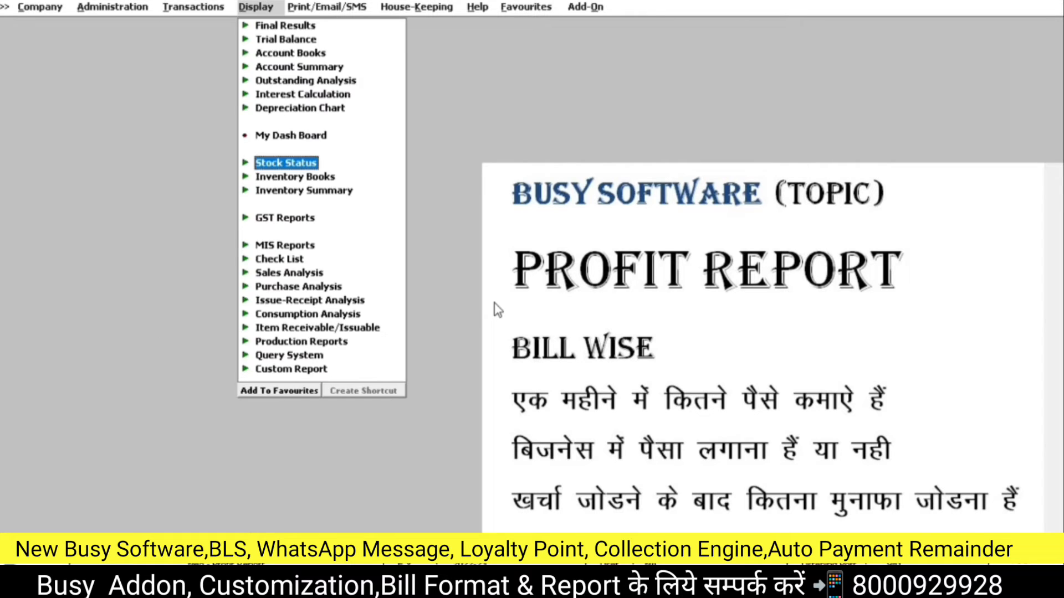
key(Down)
key(Down)
key(Down)
key(Down)
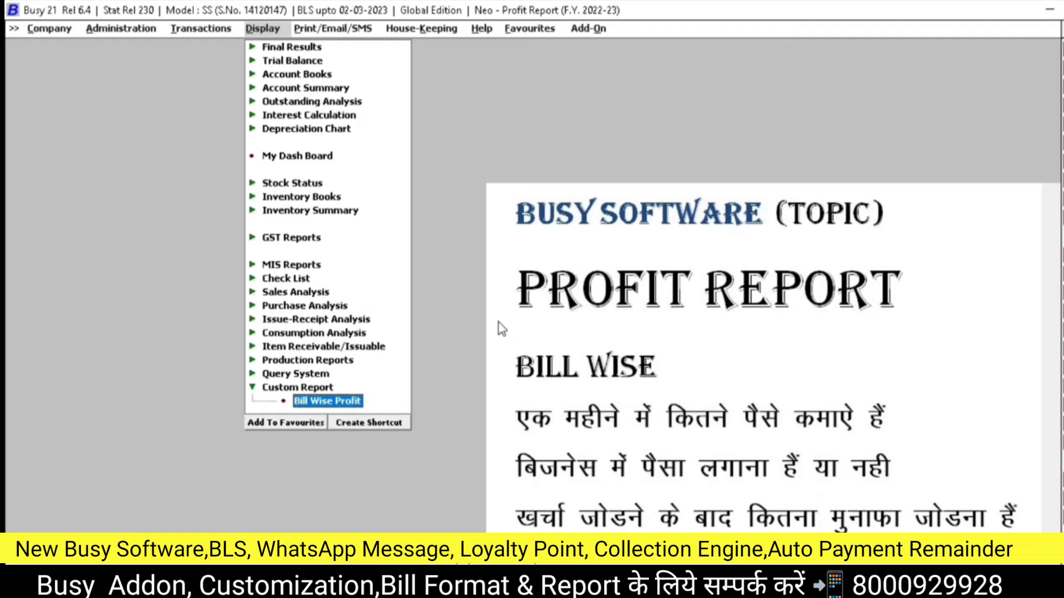
key(Return)
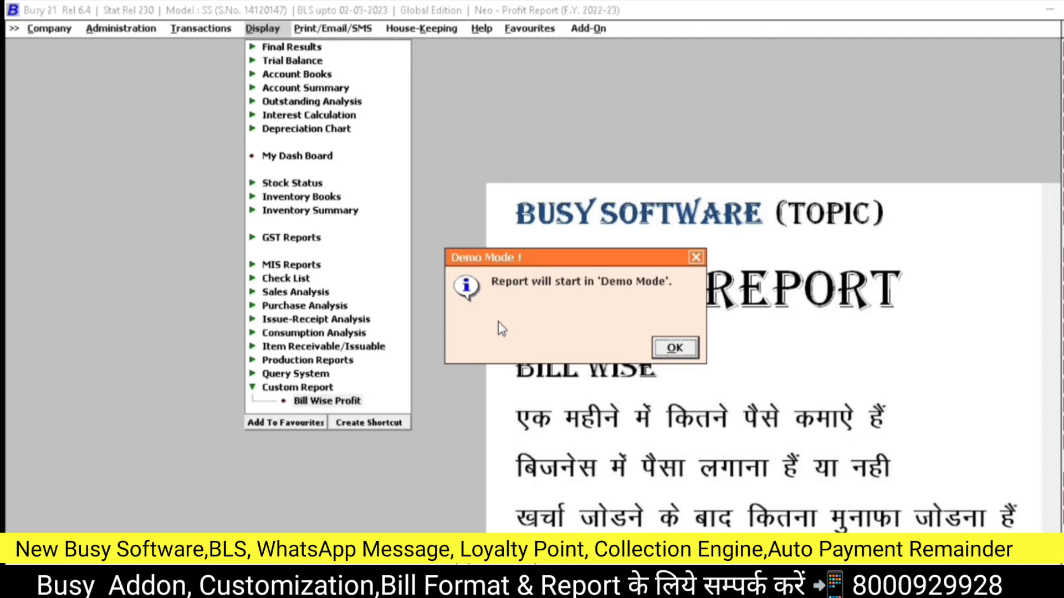
key(Return)
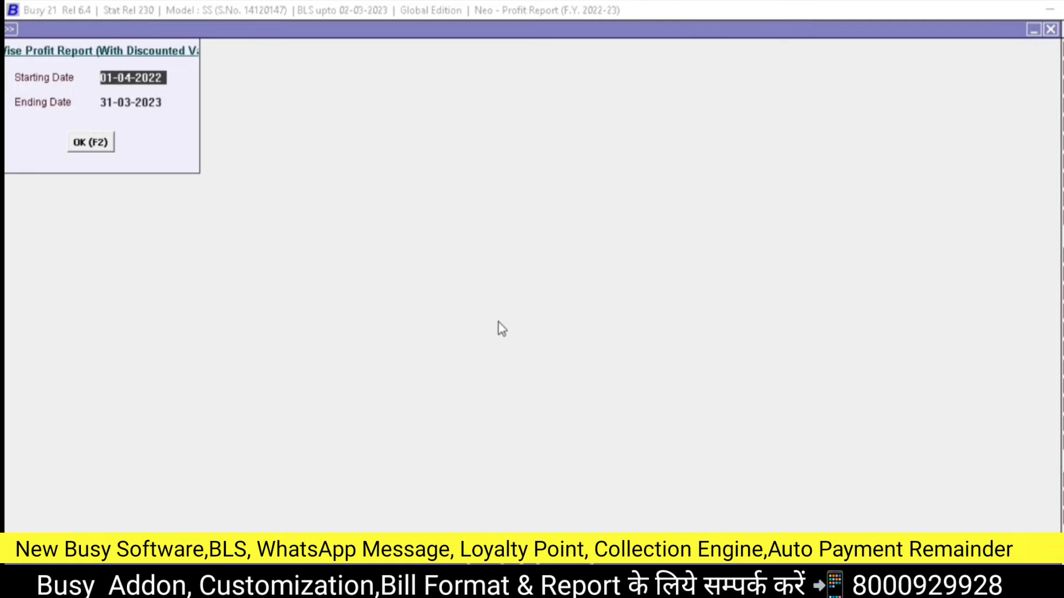
key(Return)
key(Return)
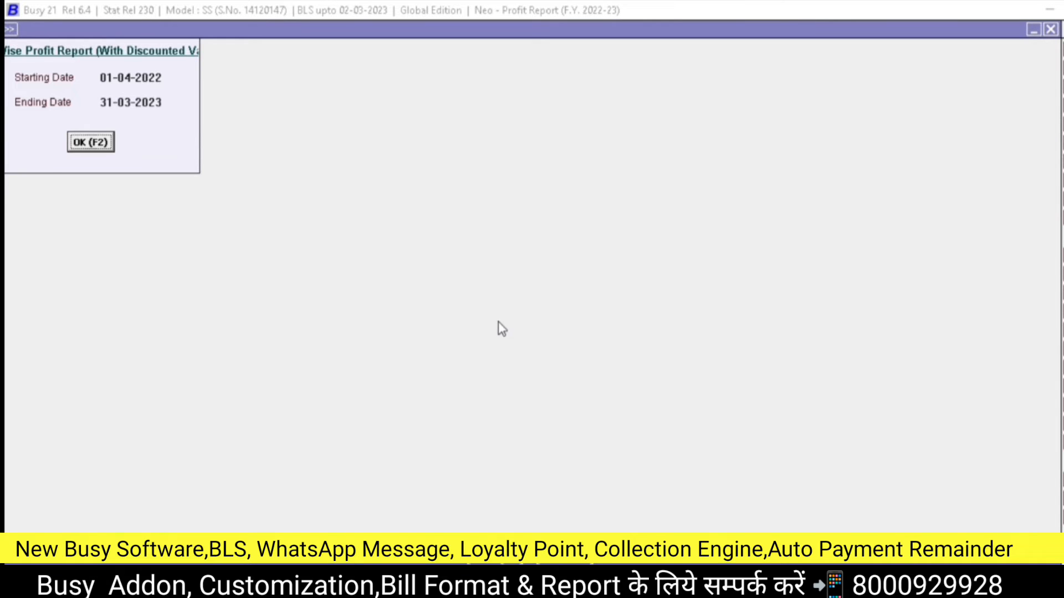
key(Return)
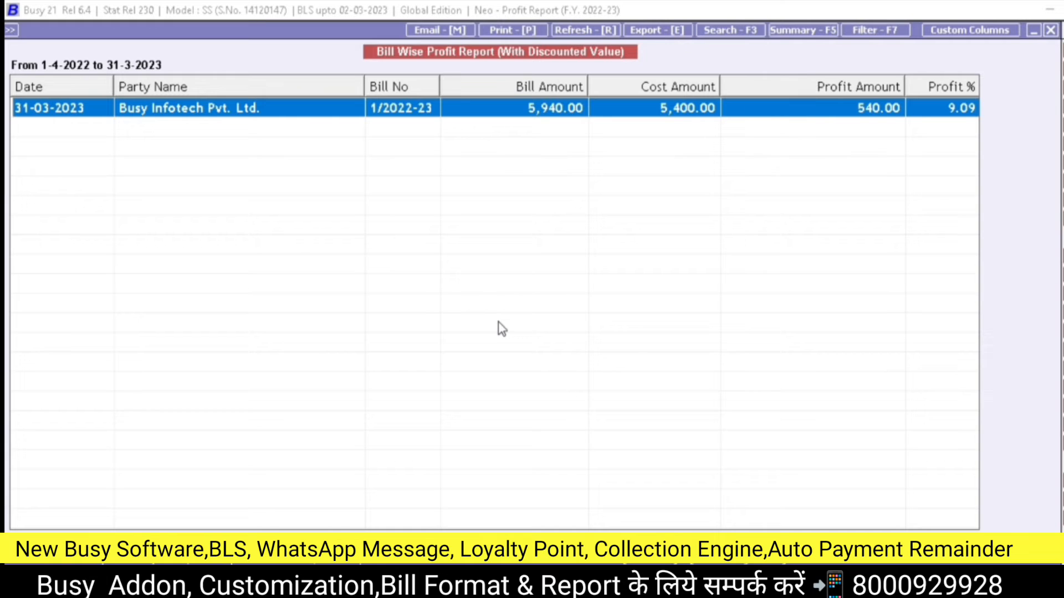
- Calculate 10/1.1 in the built-in calculator to check the report's profit percentage
key(alt+c)
text(10)
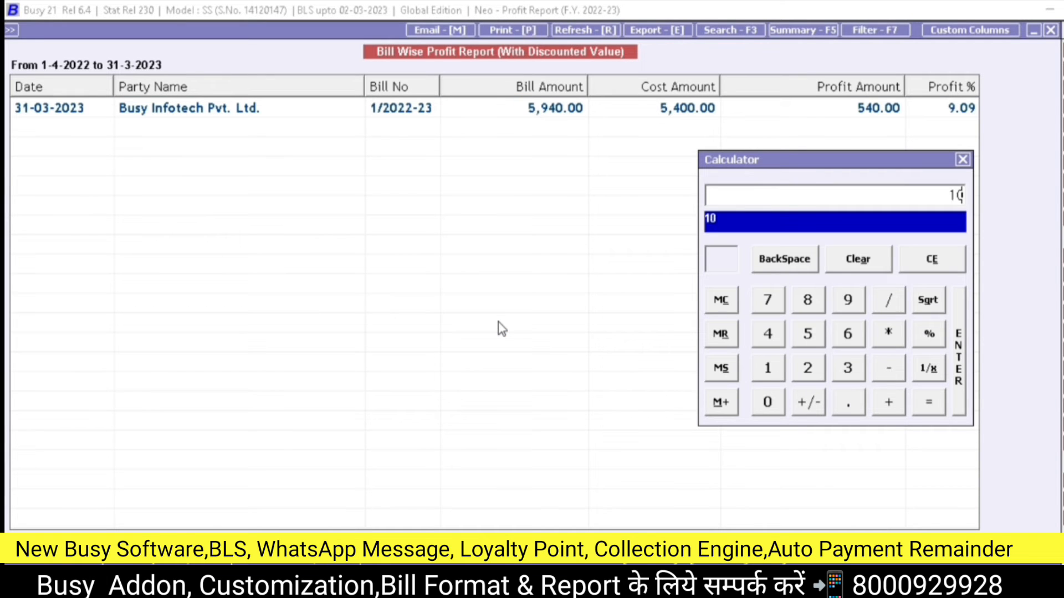
text(/1.1)
key(Return)
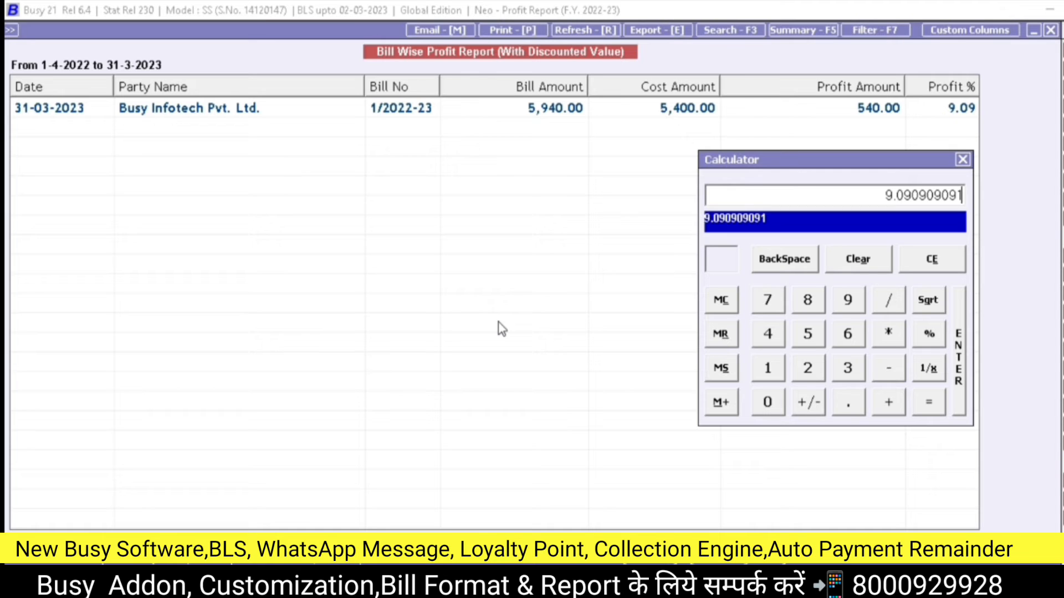
- Calculate 5400-5940 for the profit amount, and 540/5400*100 for the profit percentage on cost
key(Escape)
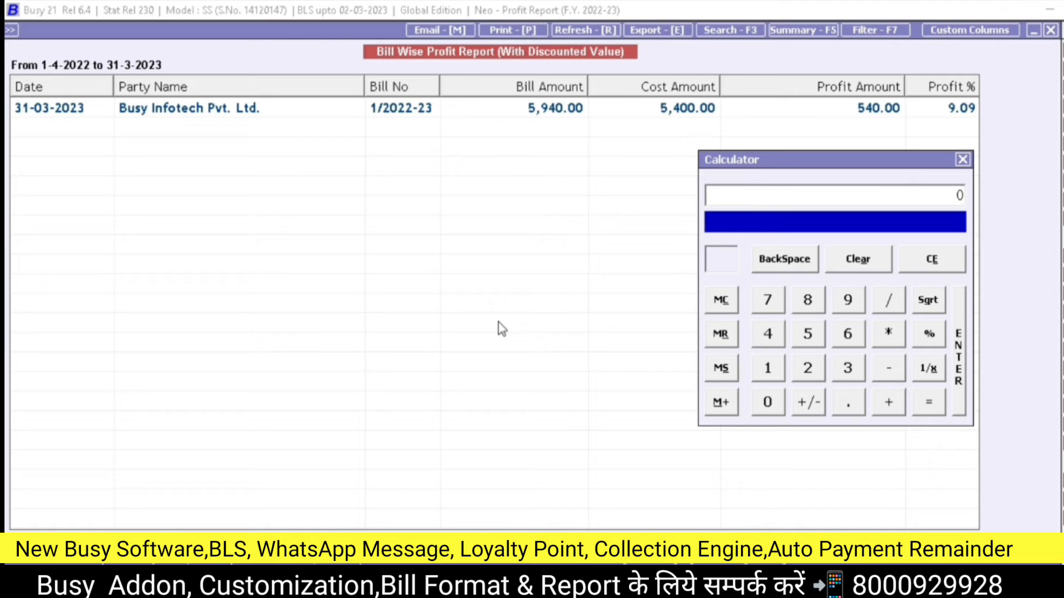
text(5400)
text(-5940)
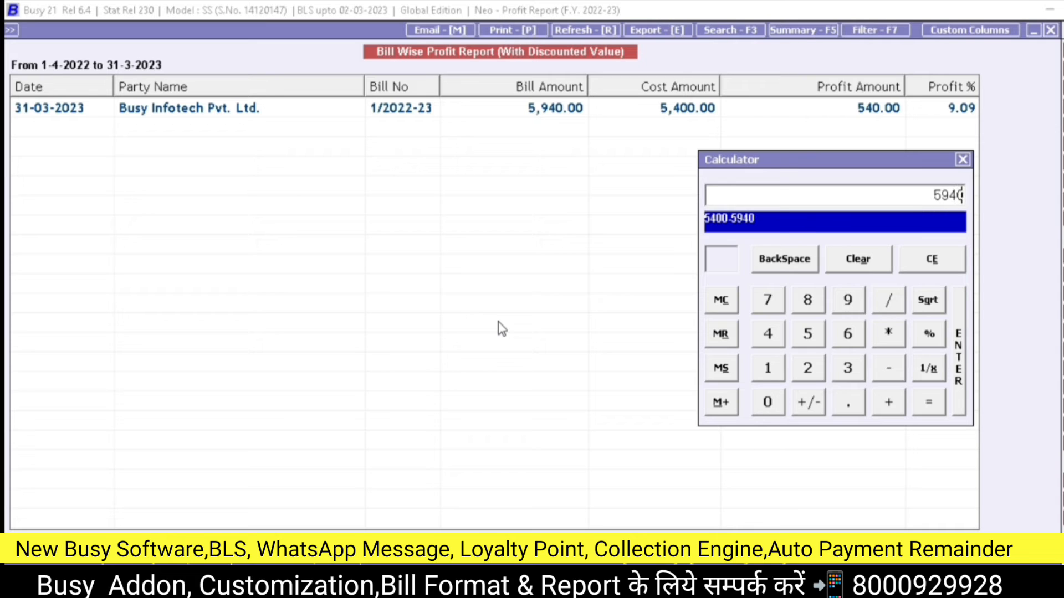
key(Return)
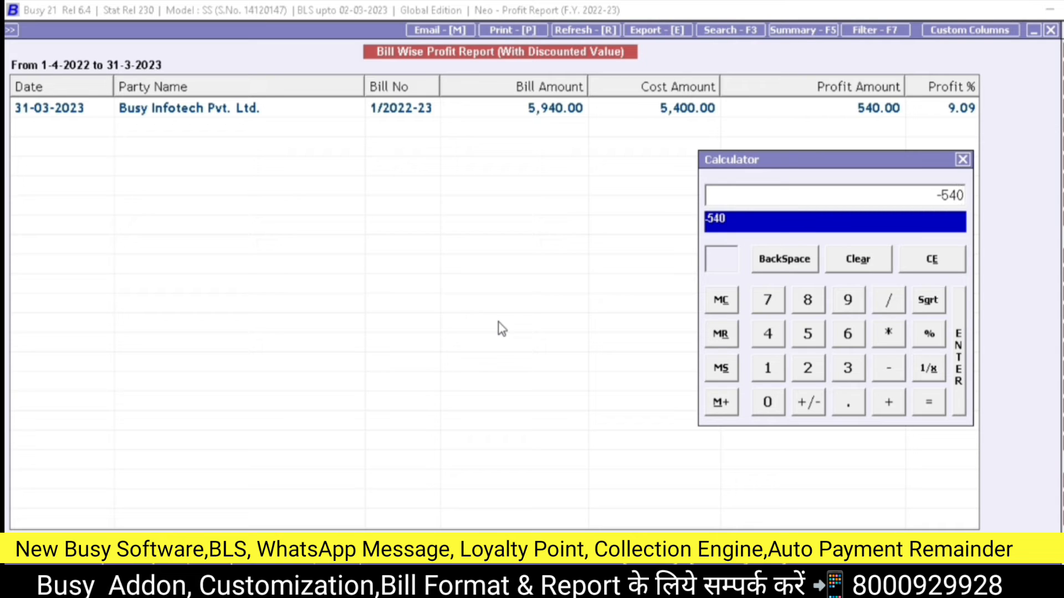
key(Escape)
text(540/5400*100)
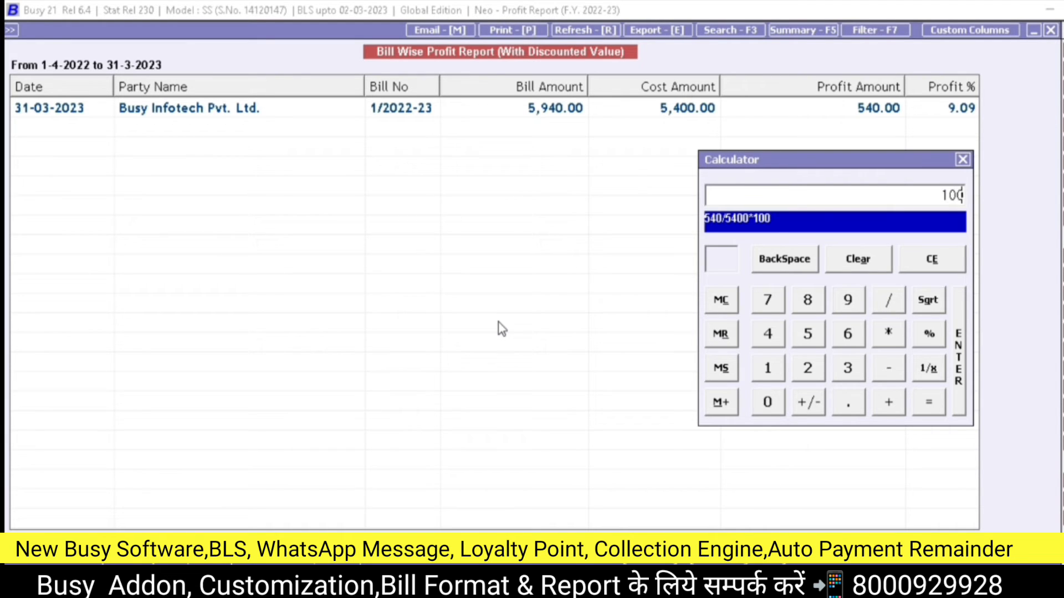
key(Return)
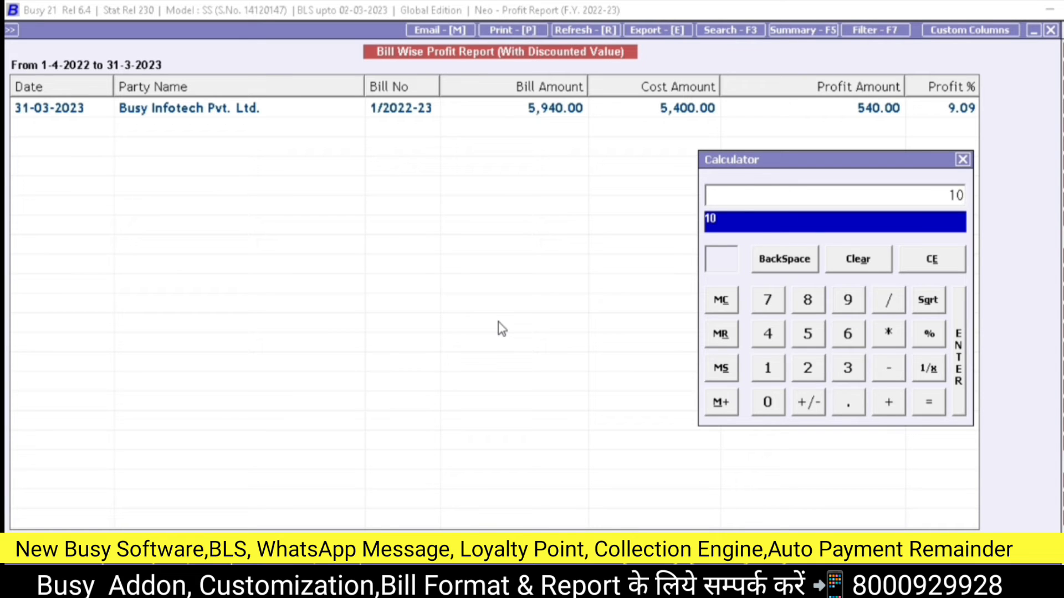
- Calculate the profit percentage on the bill amount as 540/5940*100 and close the calculator
key(Escape)
text(540/5940*10)
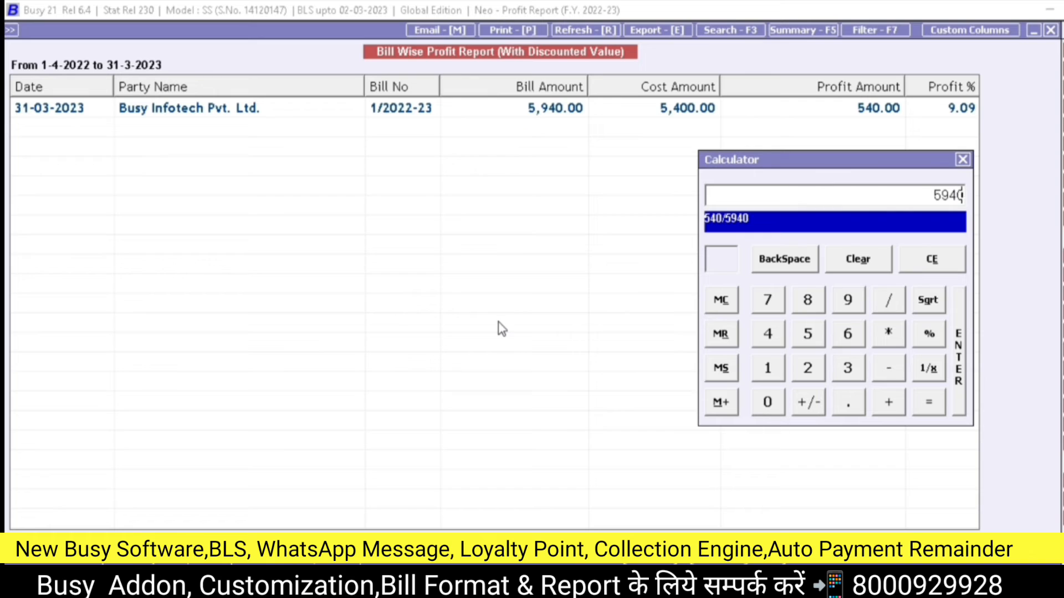
text(0)
key(Return)
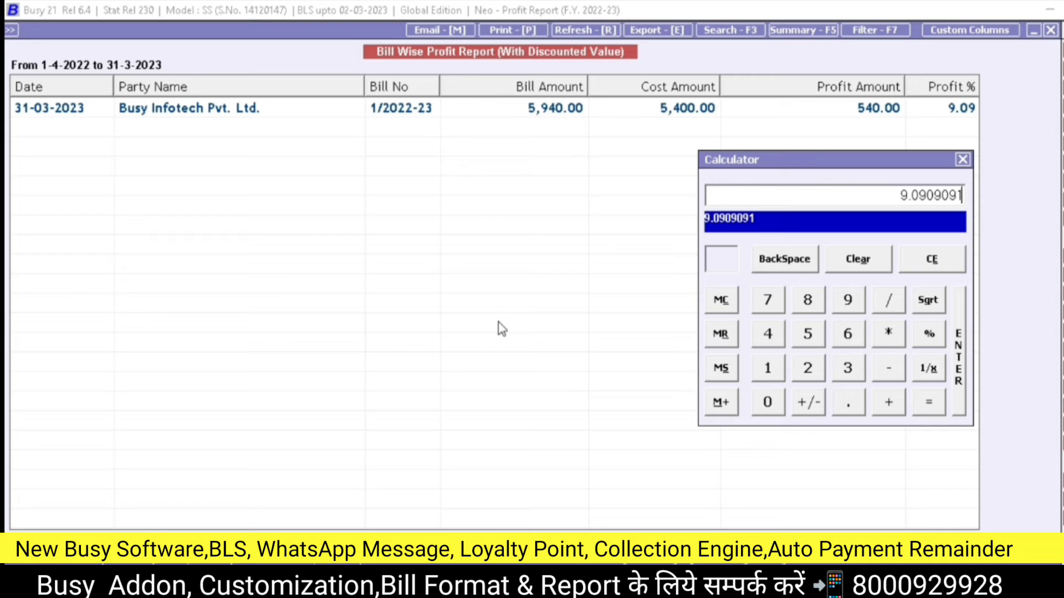
key(Escape)
key(Escape)
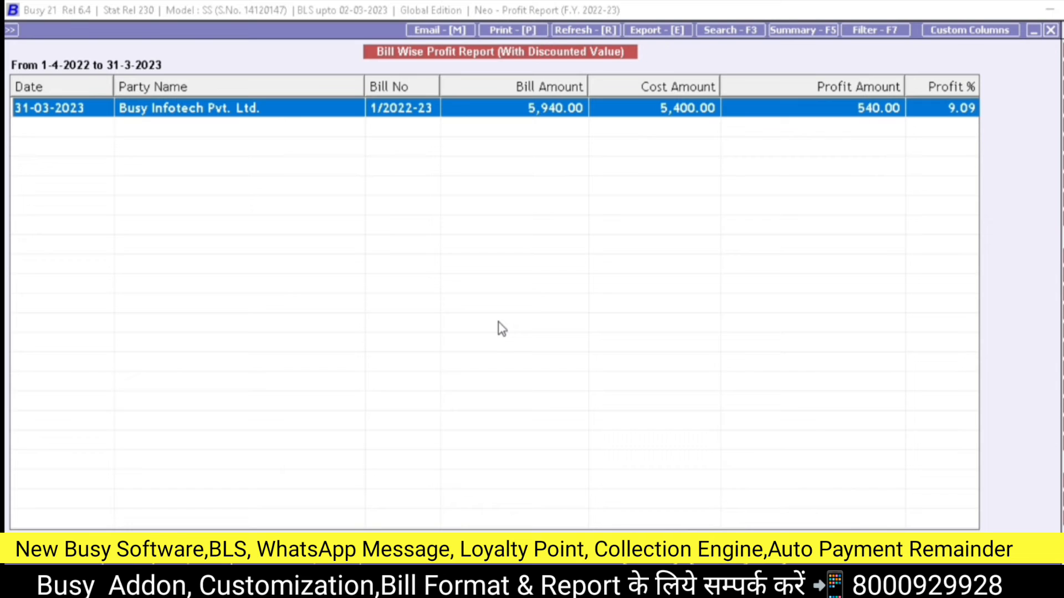
- Calculate a yearly profit estimate as 5000*30, less 50000, multiplied by 12
key(alt+c)
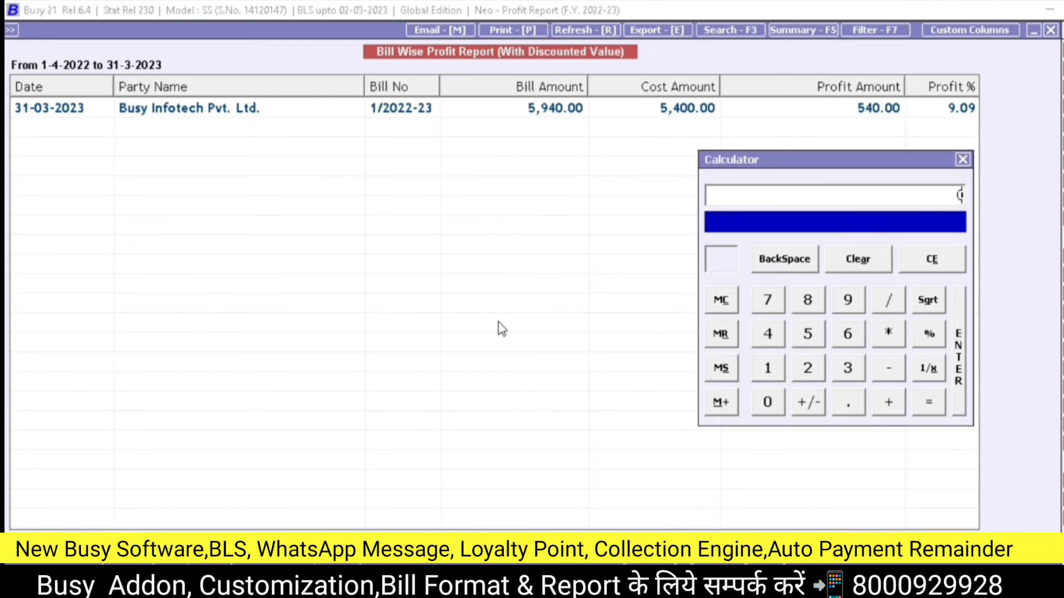
text(5000*30)
key(Return)
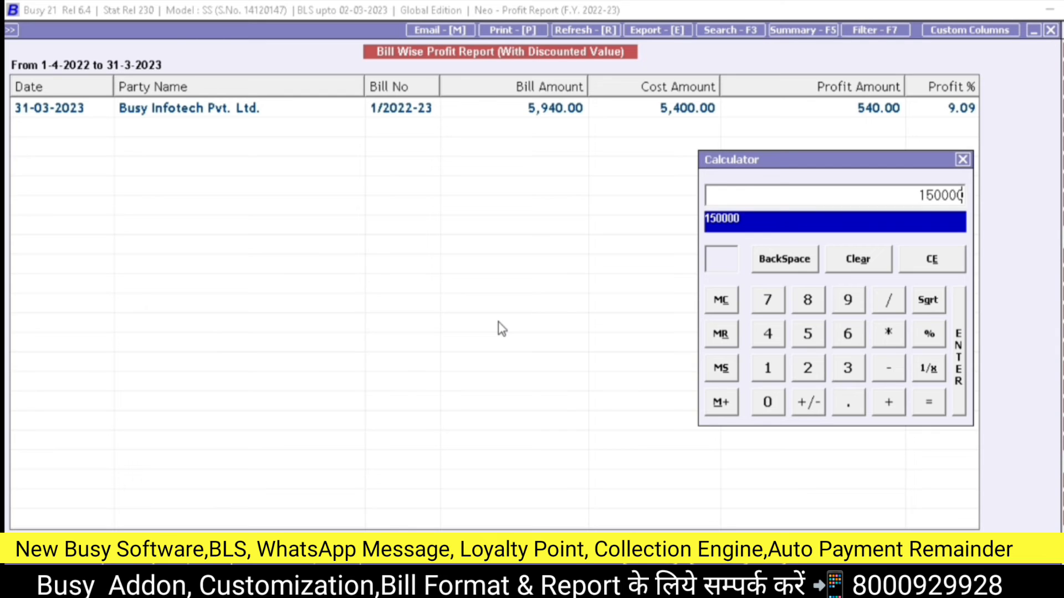
text(-50000)
key(Return)
text(*12)
key(Return)
- Close the calculator and leave the Bill Wise Profit report for its date range selection
key(Escape)
key(Escape)
key(Escape)
key(Escape)
key(Escape)
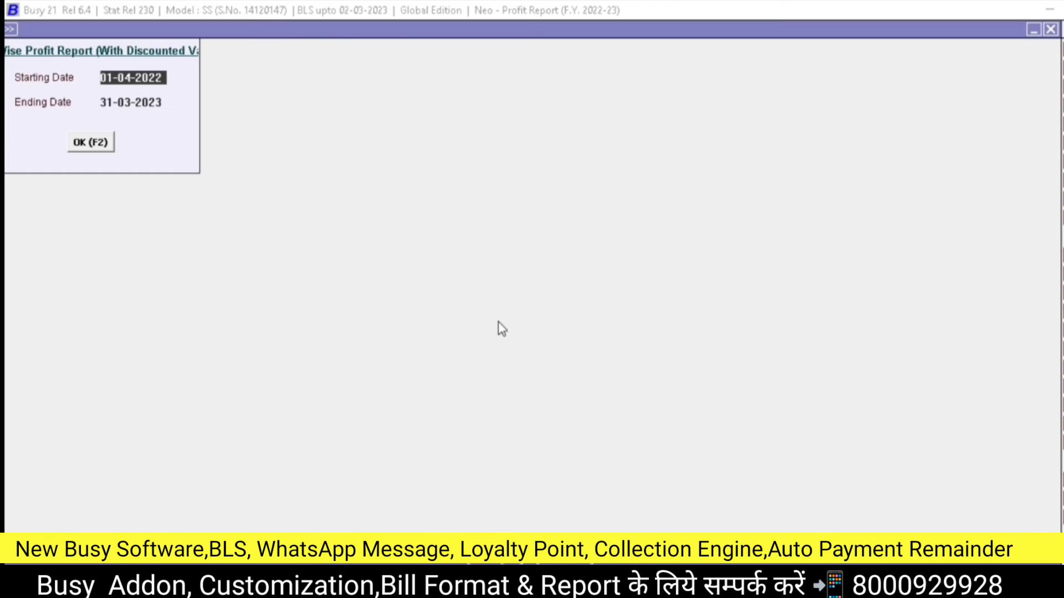